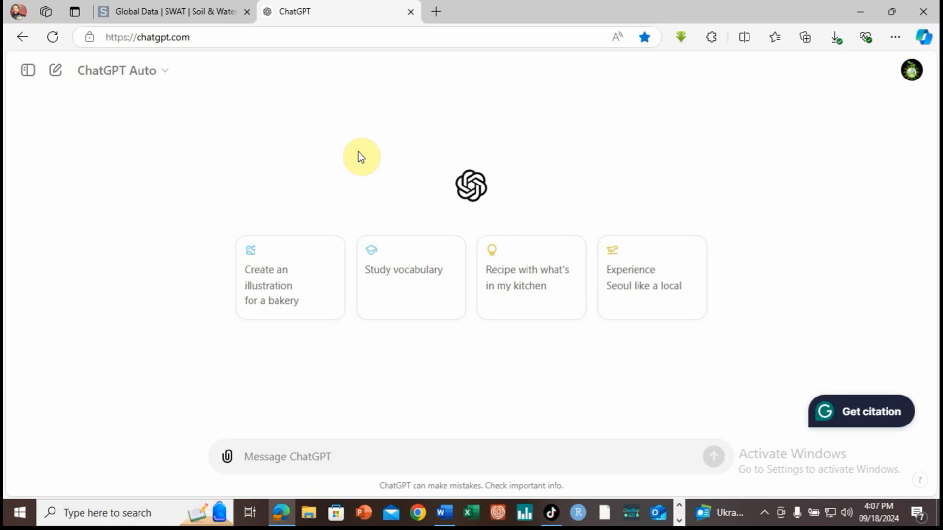
Open climateengine.org in a new browser tab, launch its web application and dismiss the welcome window
click(436, 11)
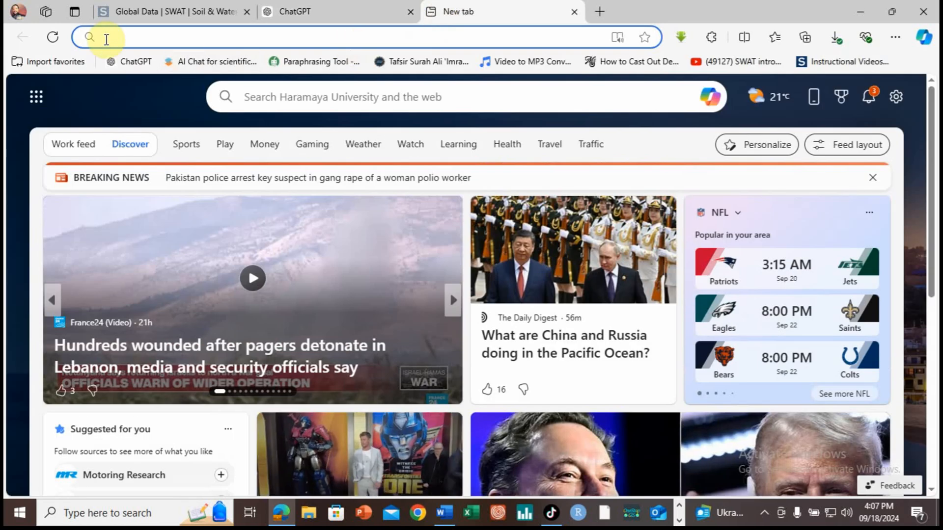
text(climateengine.org)
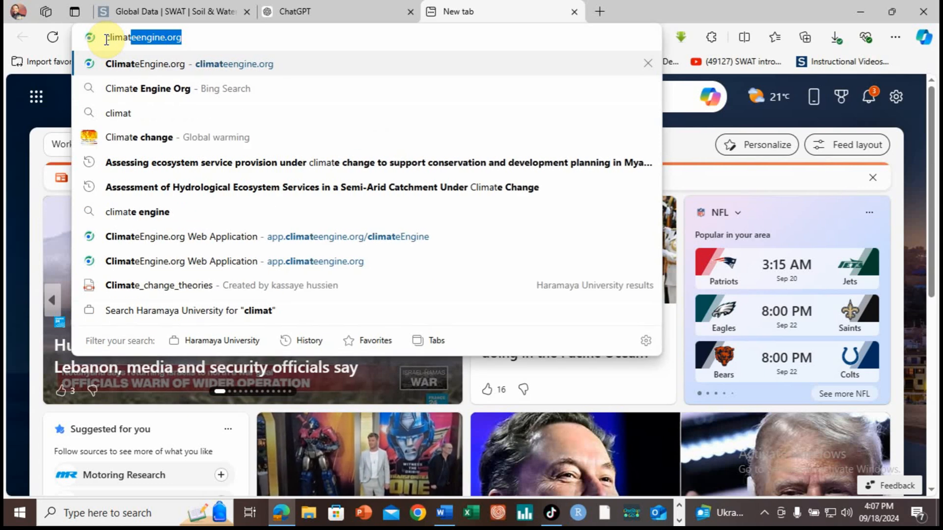
click(139, 63)
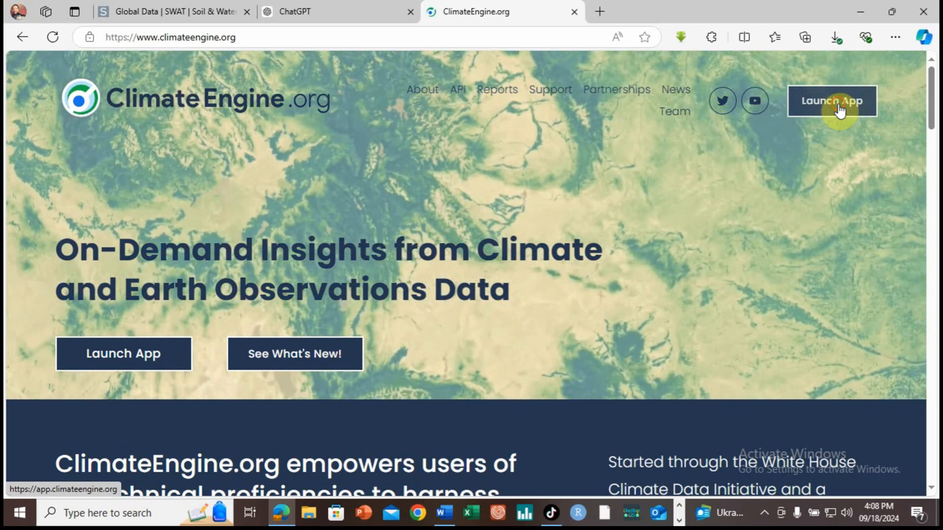
click(840, 109)
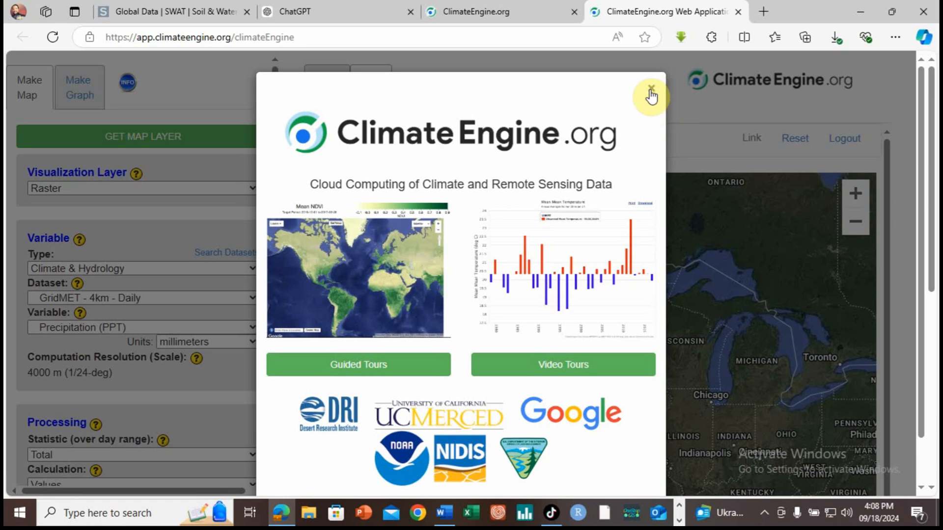
click(651, 93)
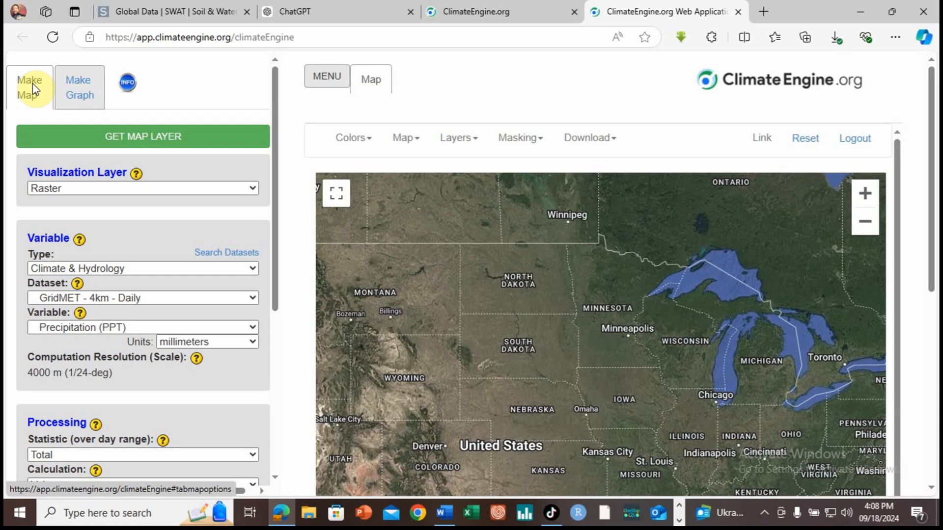
Compare the Make Map and Make Graph options, ending on the Make Graph settings
click(80, 89)
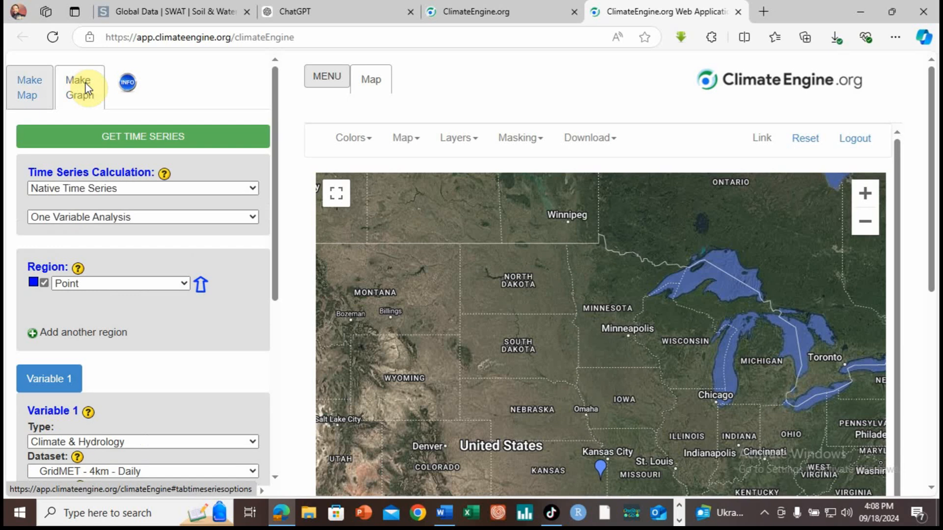
click(36, 95)
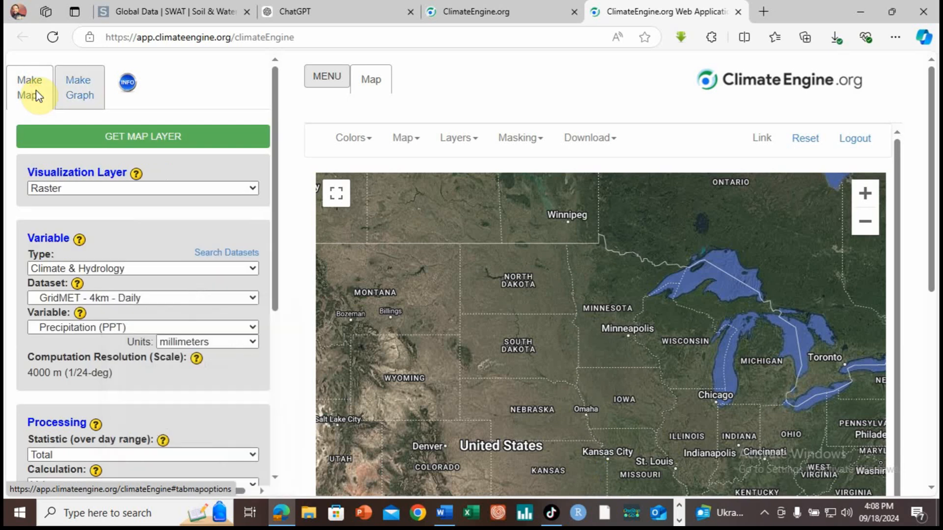
click(70, 95)
click(29, 95)
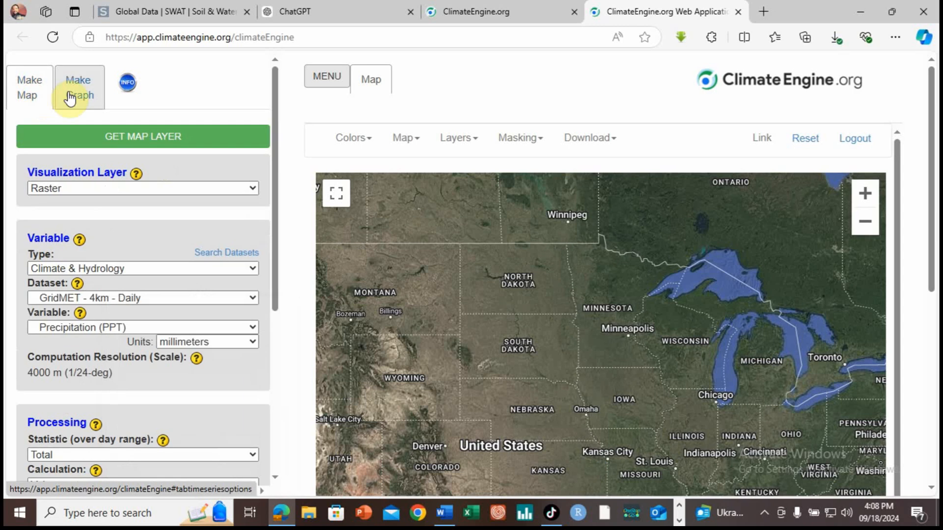
click(74, 94)
click(39, 97)
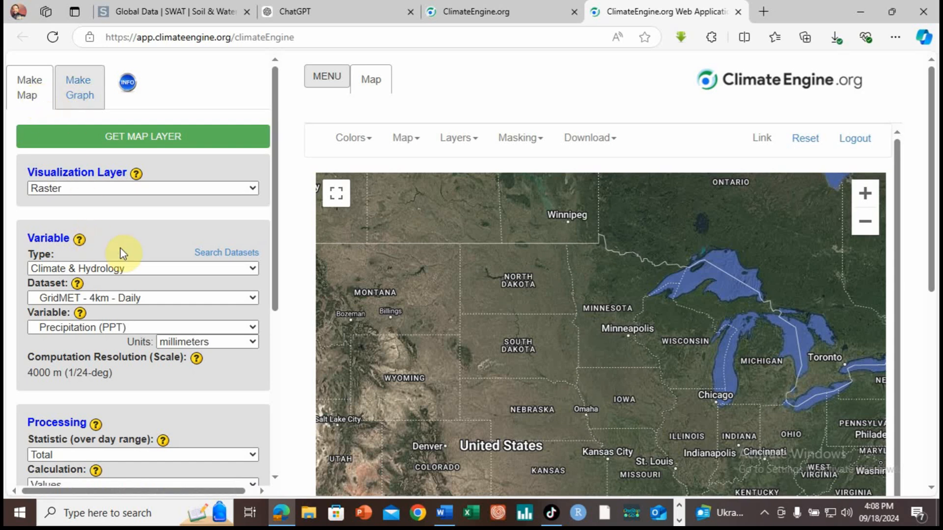
drag(274, 273, 266, 255)
click(80, 93)
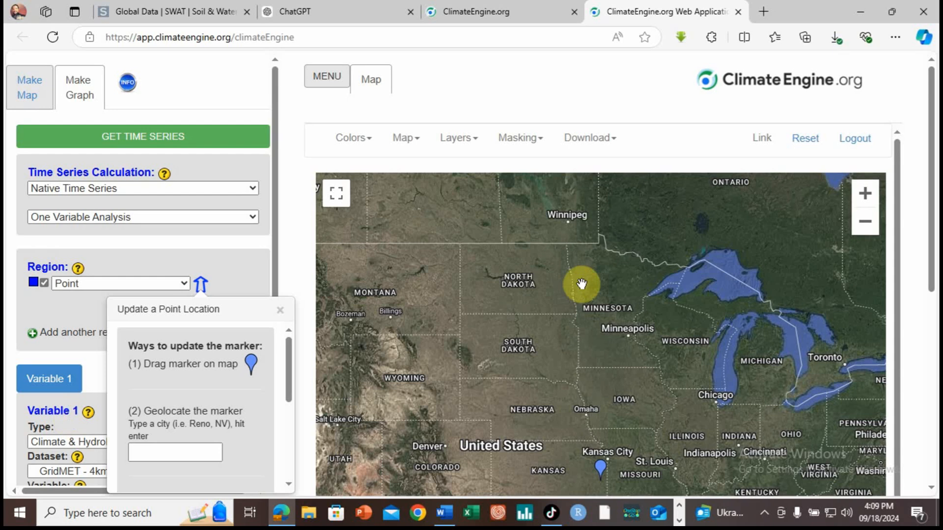
Move the map from the United States across Africa to Ethiopia
drag(772, 353, 280, 194)
drag(672, 386, 293, 196)
drag(702, 360, 421, 223)
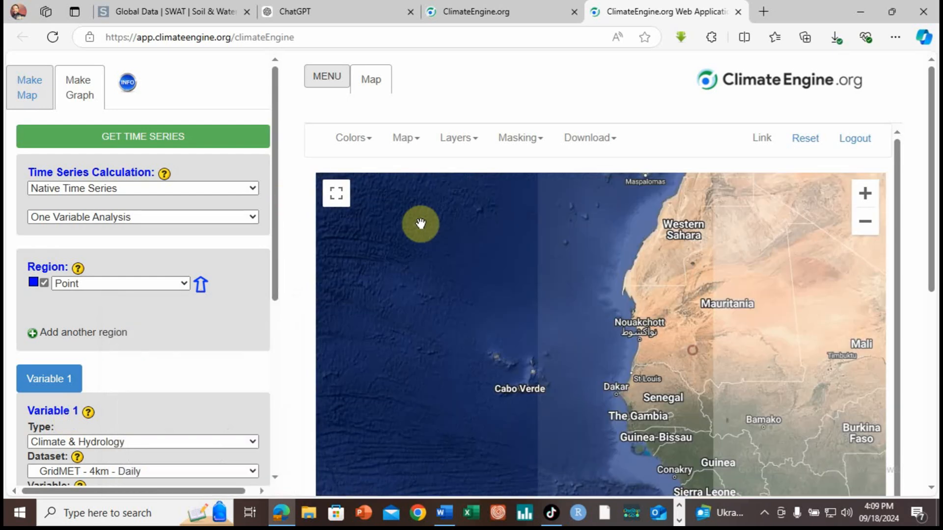
drag(802, 246, 310, 306)
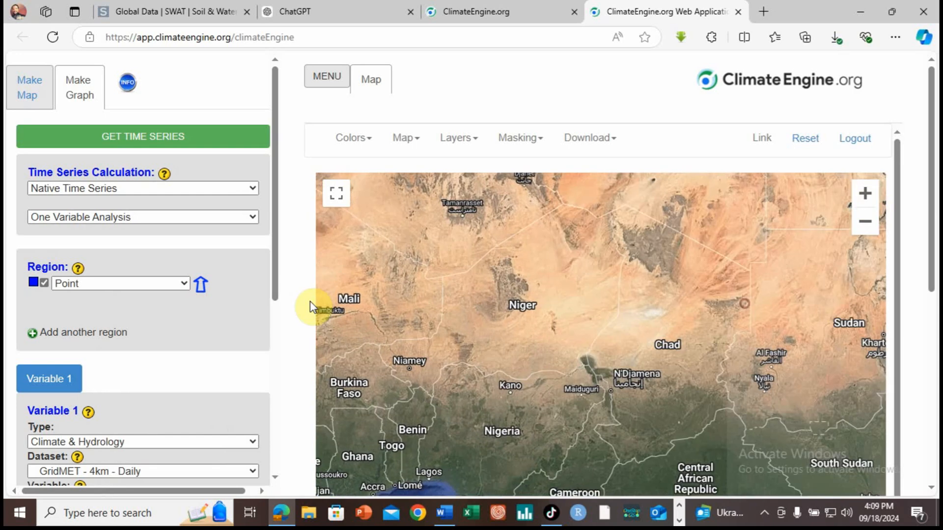
drag(757, 433, 420, 263)
drag(533, 322, 390, 379)
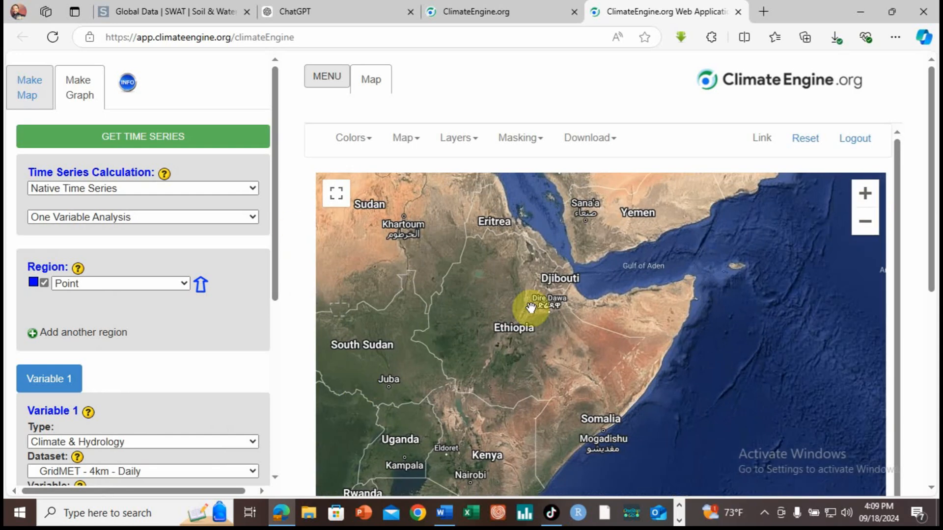
Zoom the map in on eastern Ethiopia around Dire Dawa, Harar and Jijiga
click(865, 197)
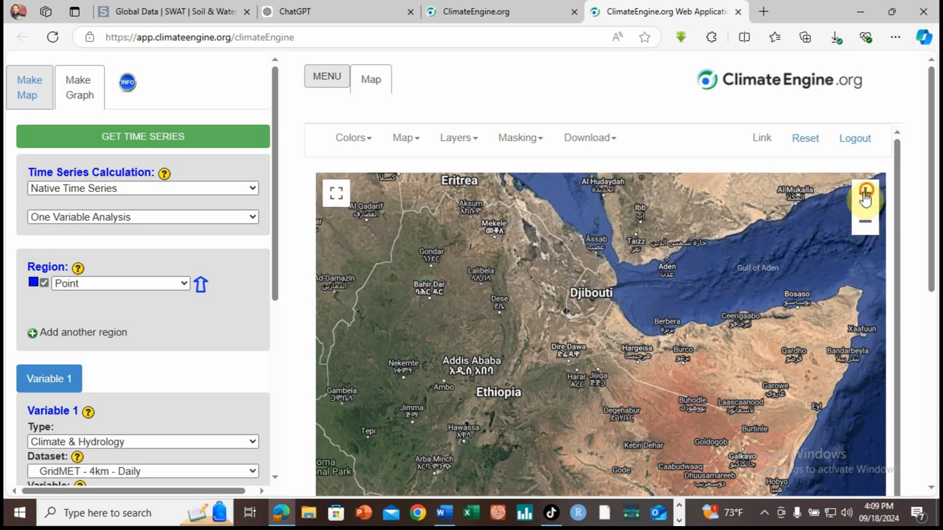
click(865, 196)
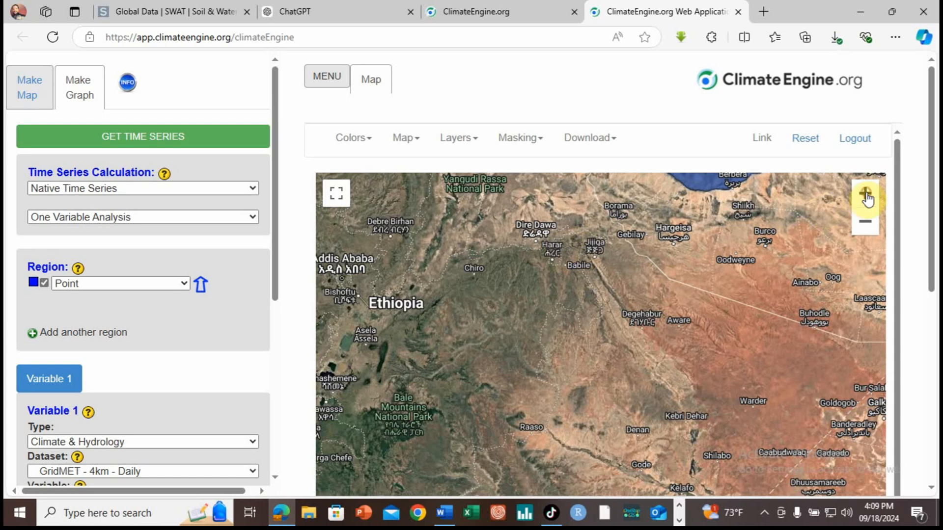
click(865, 196)
drag(638, 278, 584, 387)
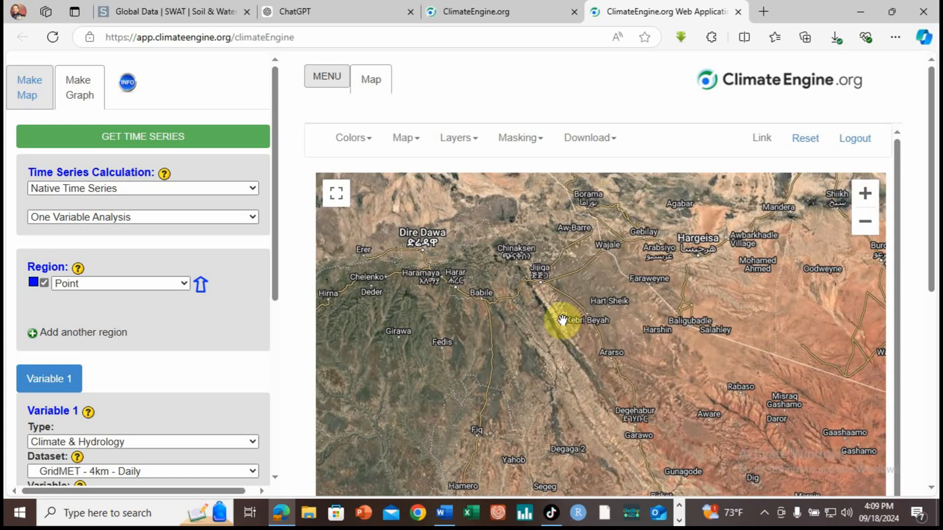
click(865, 194)
drag(741, 216, 608, 394)
drag(432, 251, 583, 284)
drag(599, 242, 636, 337)
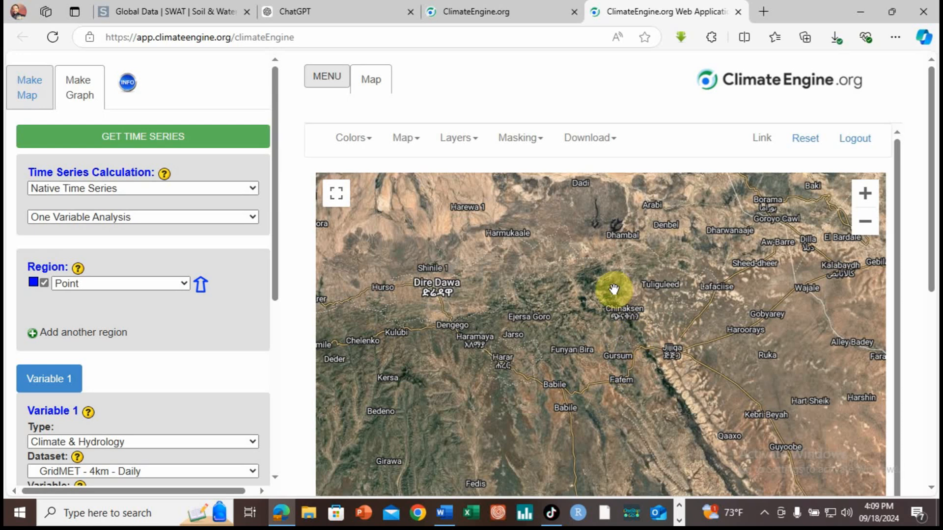
drag(568, 347, 633, 312)
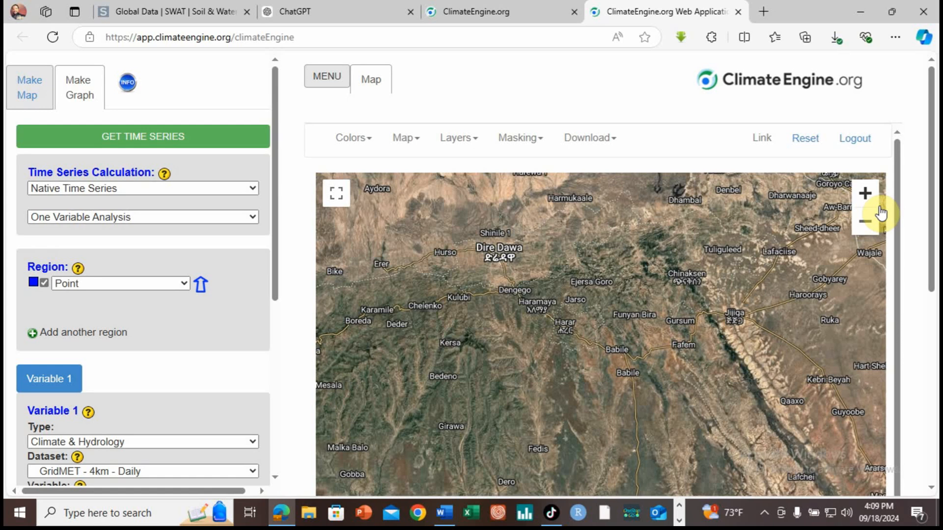
Zoom in further and centre the map on Lake Haramaya and Haramaya University
click(867, 195)
drag(540, 233, 604, 349)
drag(519, 289, 587, 285)
click(865, 198)
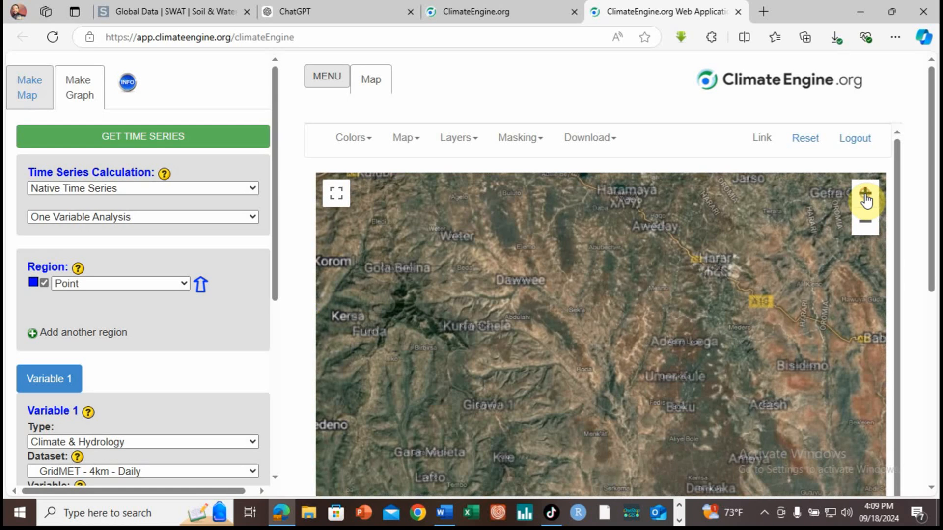
drag(690, 210, 639, 400)
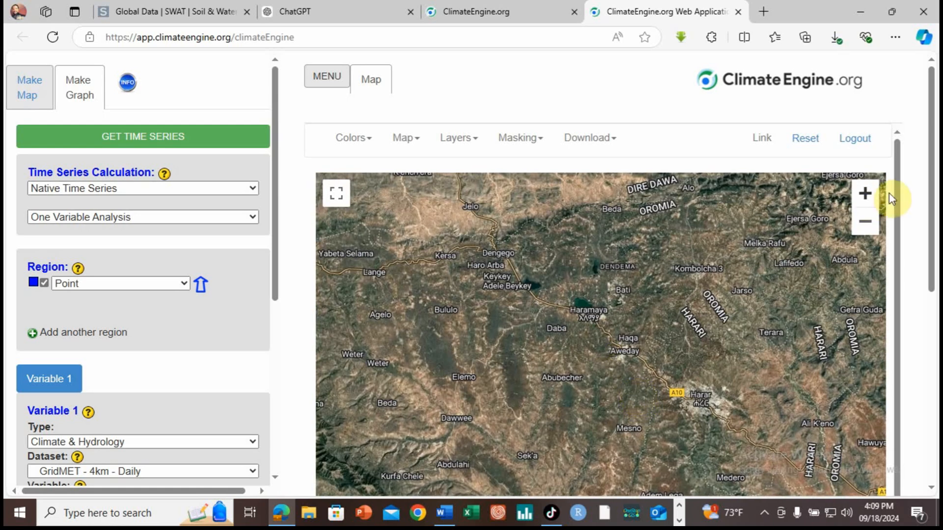
click(869, 197)
drag(665, 215, 668, 396)
drag(570, 254, 623, 287)
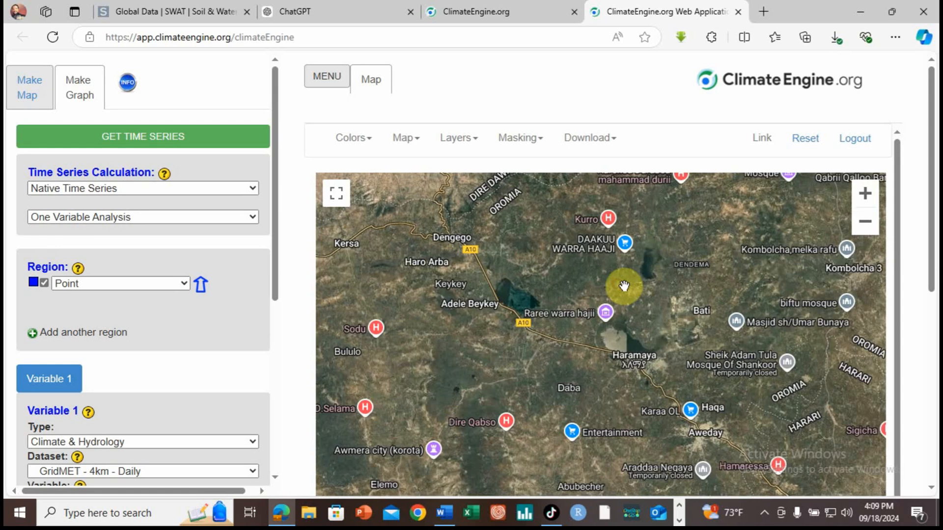
click(871, 193)
drag(701, 208, 651, 431)
drag(691, 397, 591, 356)
drag(520, 392, 606, 410)
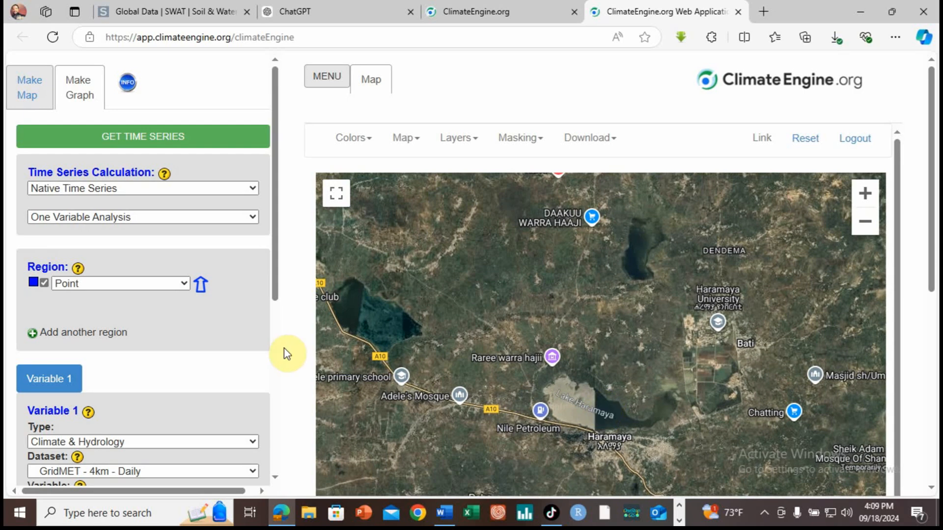
Keep the time series calculation as Native Time Series and set it to Two Variable Analysis
click(98, 189)
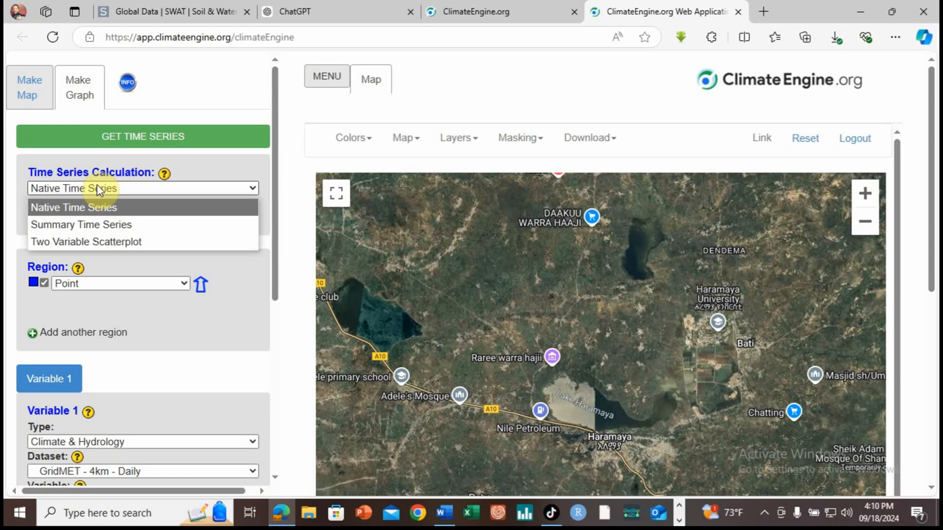
click(99, 189)
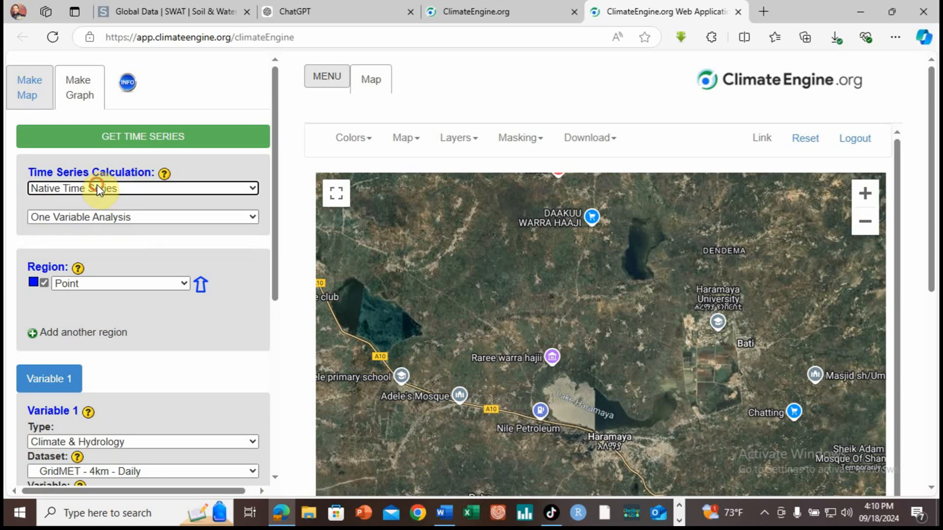
click(100, 219)
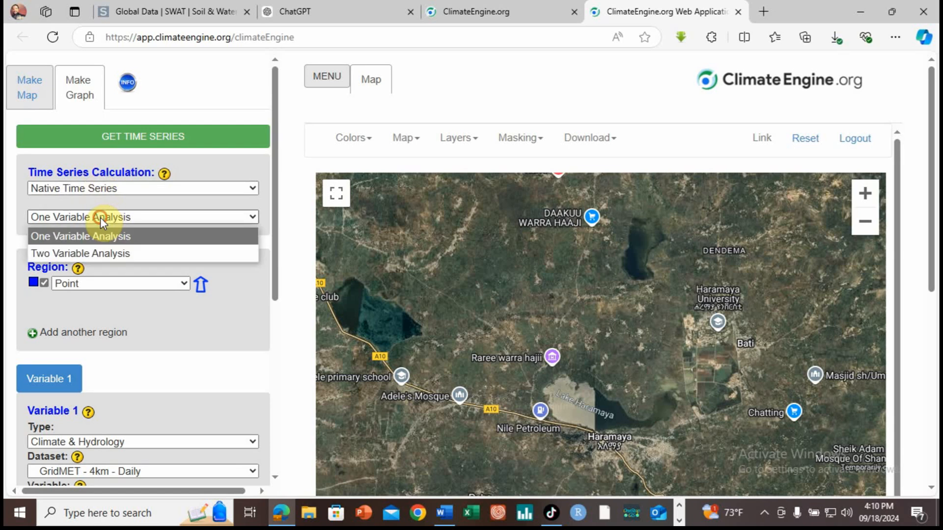
click(95, 255)
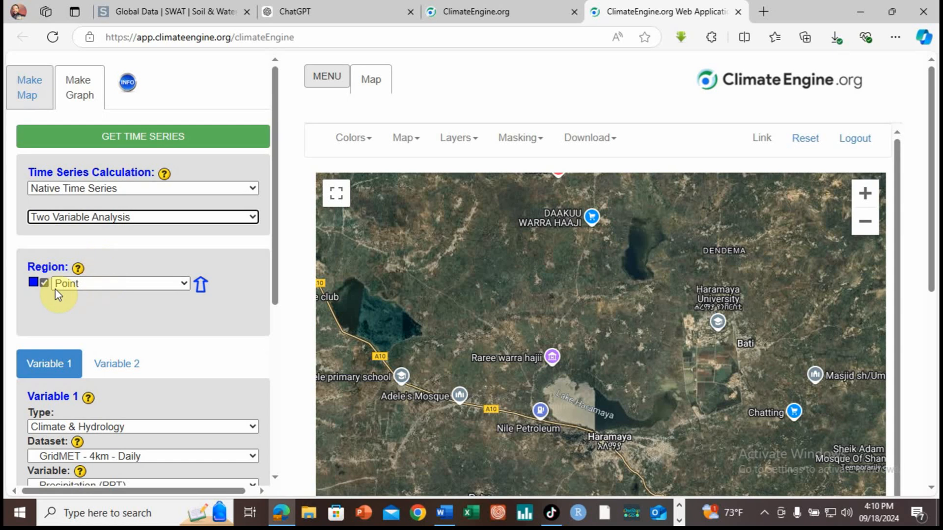
Set the region type for the time series to Polygon
drag(275, 267, 275, 322)
click(151, 180)
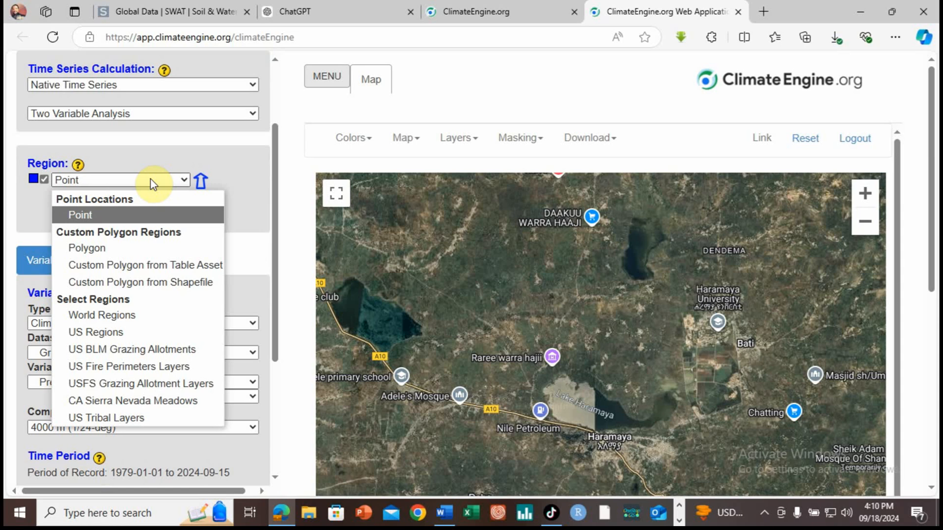
click(104, 249)
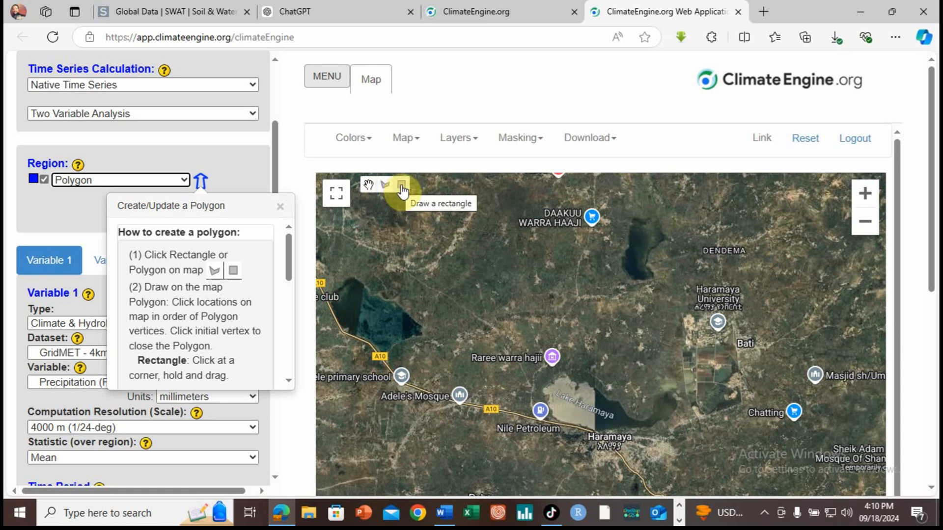
Draw a closed polygon on the map enclosing Lake Haramaya, the smaller lake north of it and Haramaya University
click(385, 185)
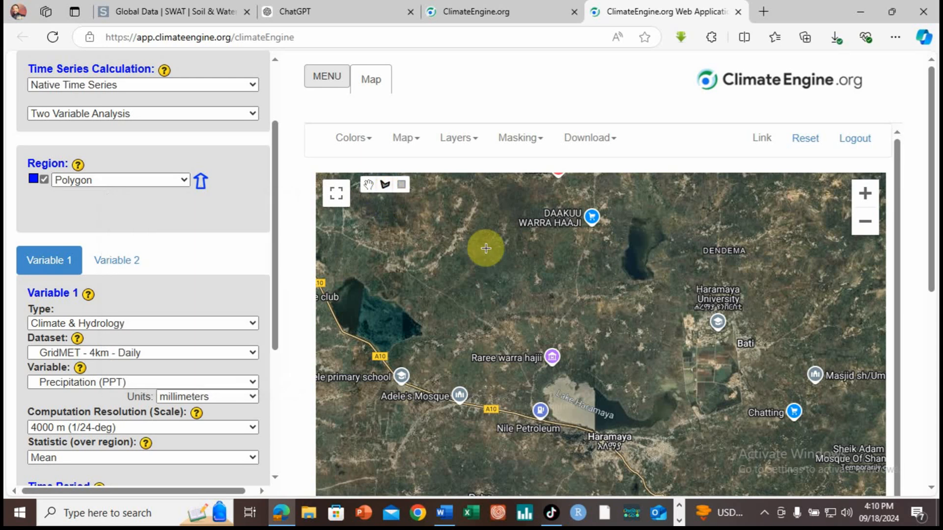
click(588, 441)
click(529, 416)
click(525, 371)
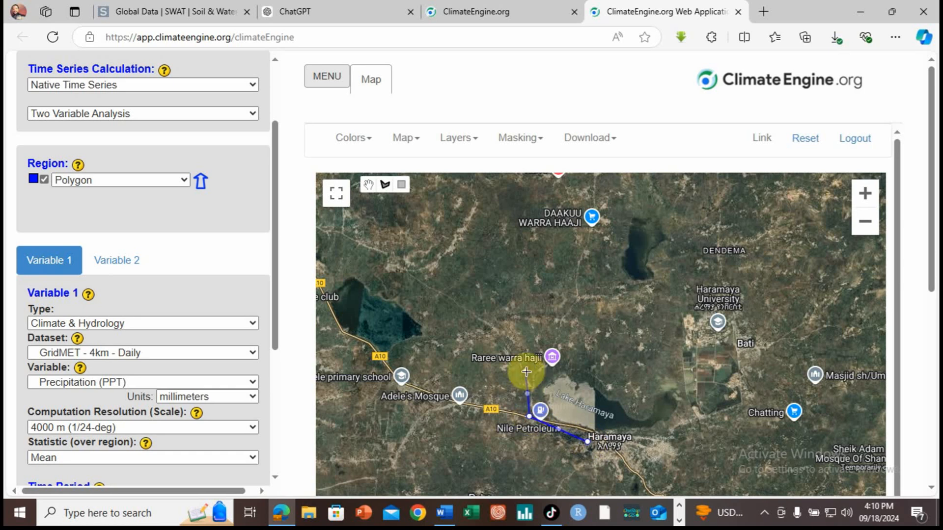
click(554, 352)
click(598, 359)
click(614, 349)
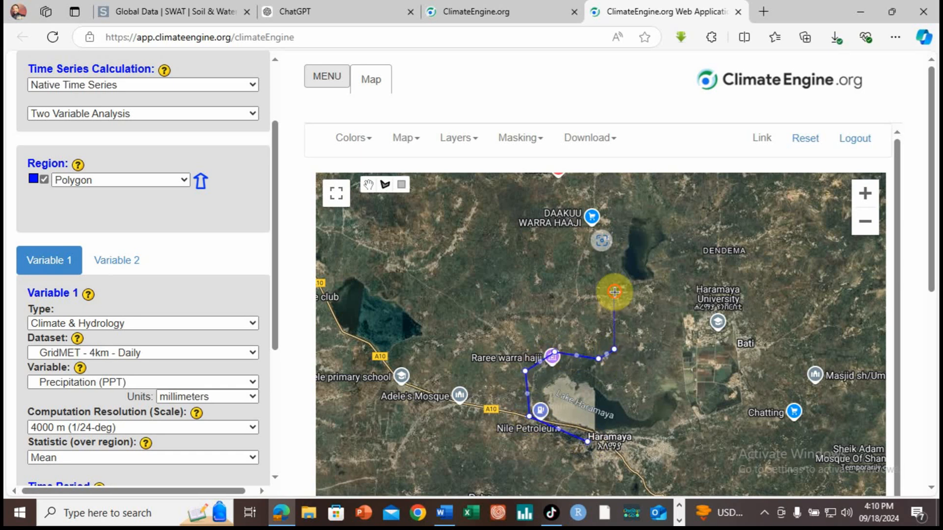
click(654, 201)
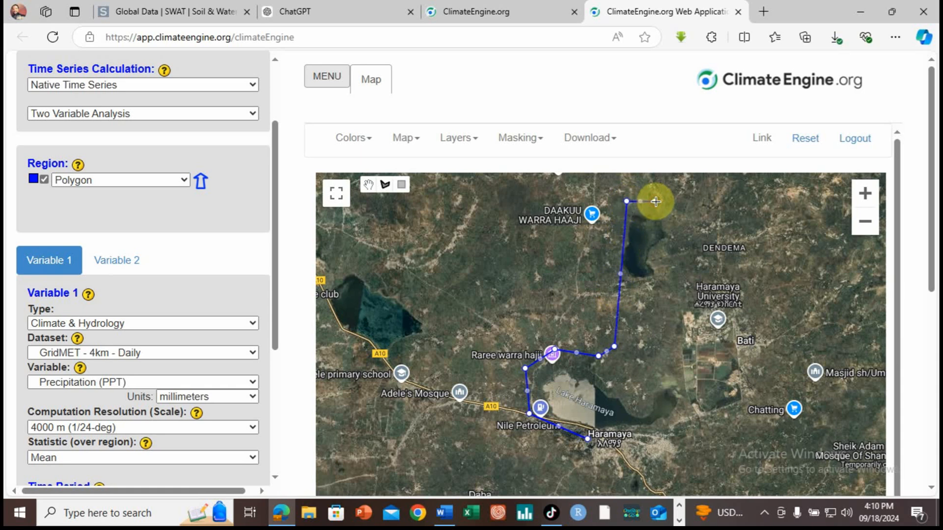
click(674, 222)
click(748, 291)
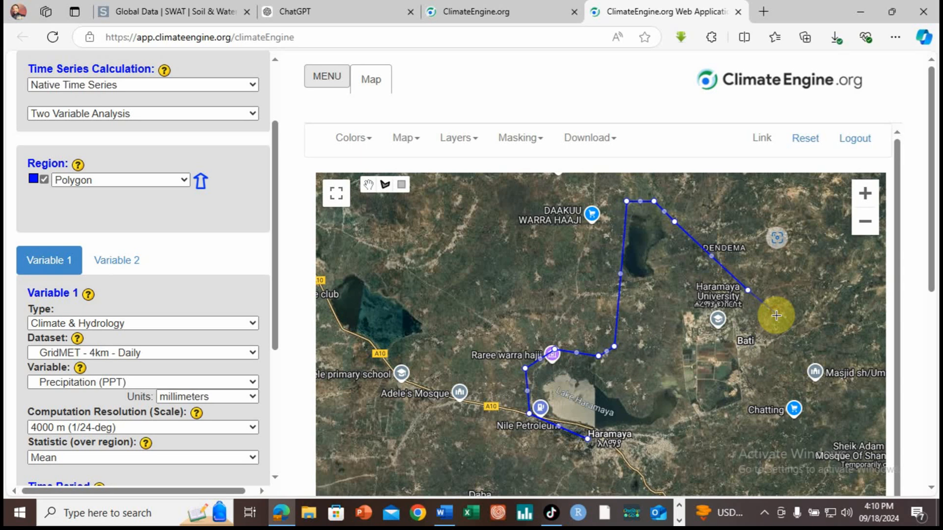
click(760, 354)
click(774, 404)
click(751, 428)
click(697, 424)
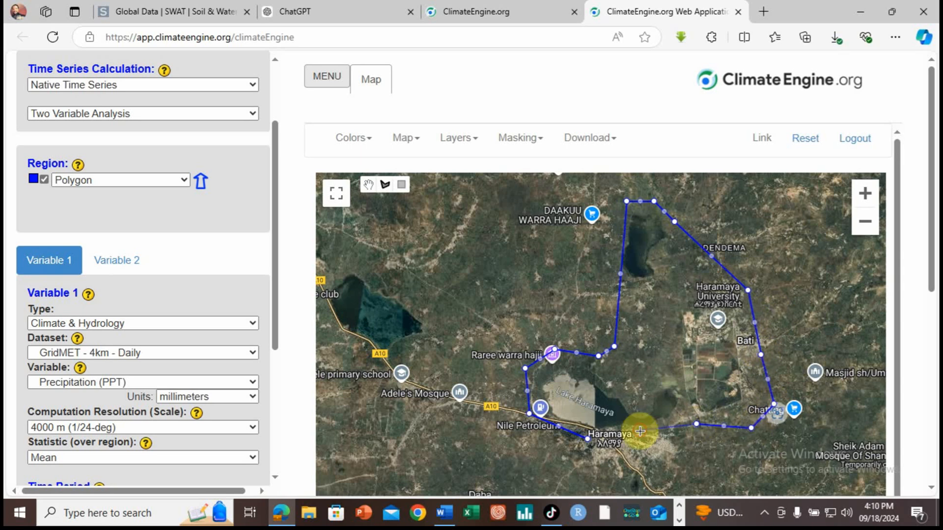
click(638, 430)
click(602, 458)
click(586, 437)
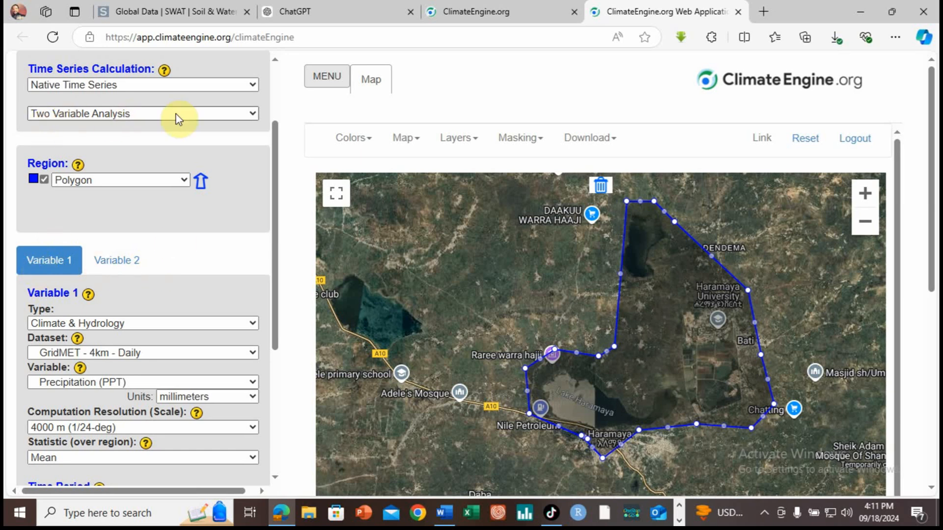
Keep Variable 1's type as Climate & Hydrology and set its dataset to CPC UPP - 55km - Daily
drag(273, 169, 278, 216)
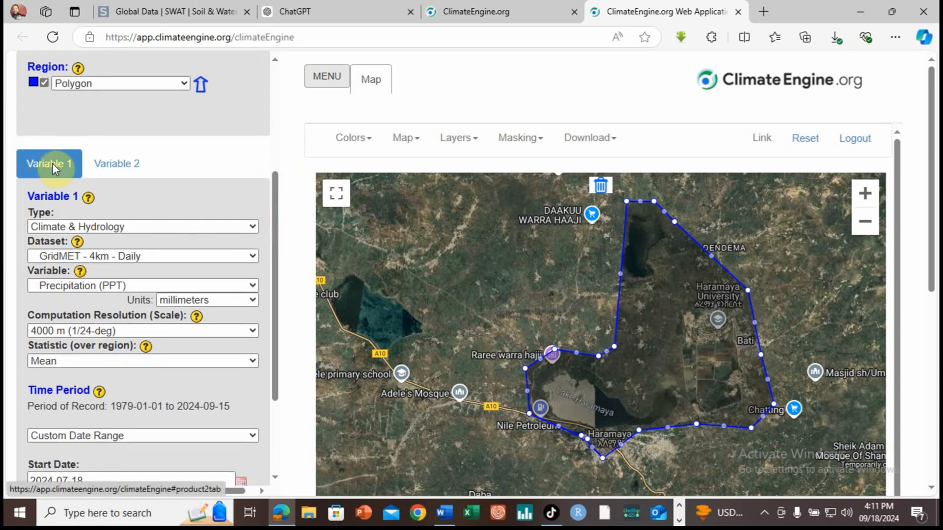
drag(274, 235, 283, 274)
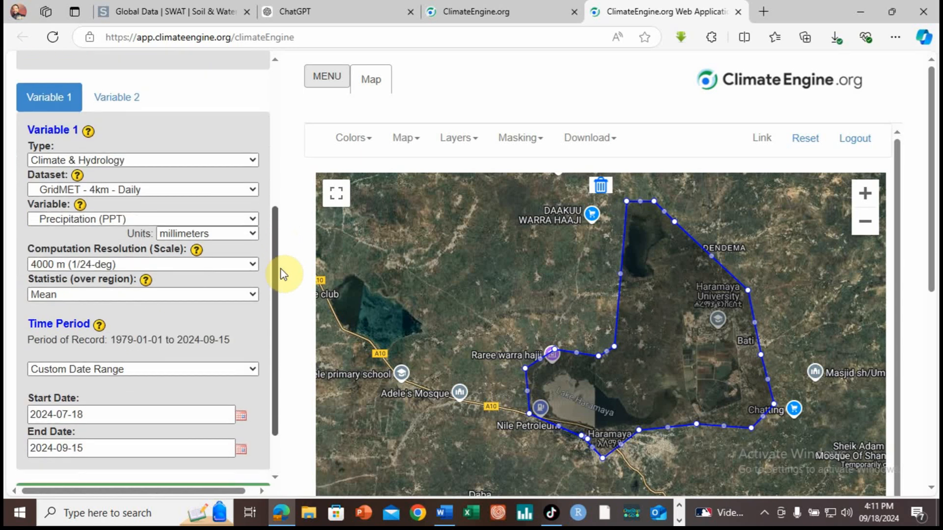
scroll(284, 274, down, 1)
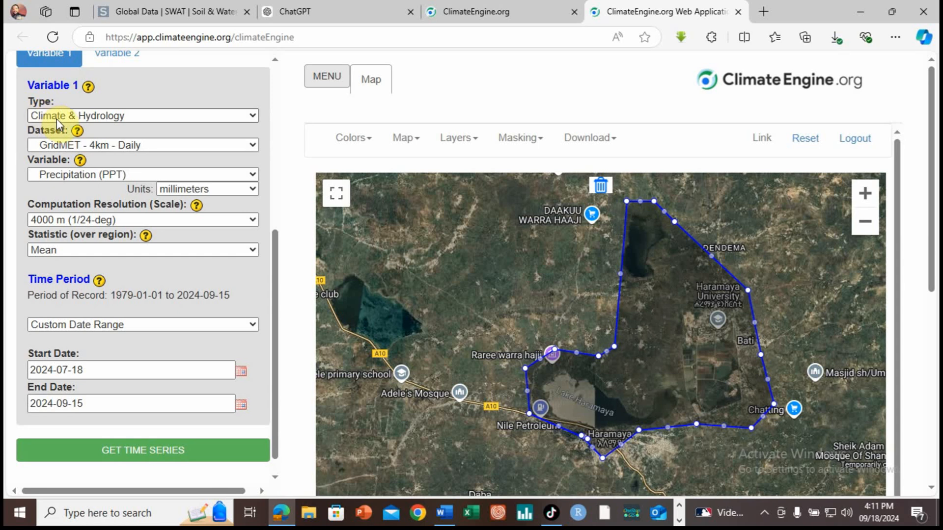
click(150, 116)
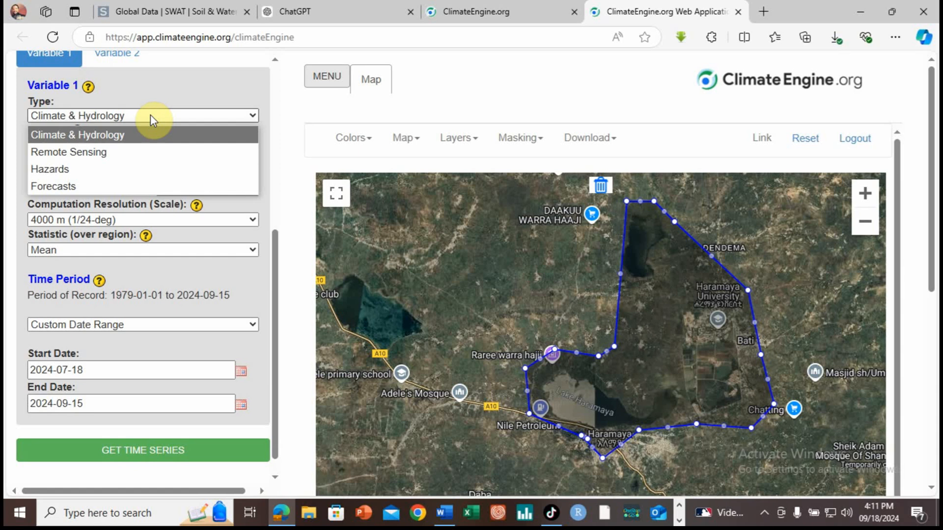
click(152, 118)
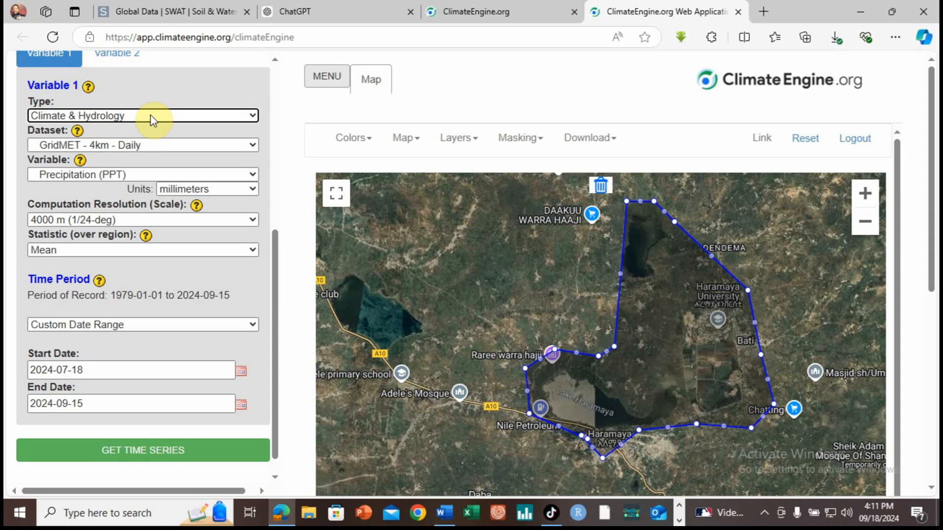
click(153, 145)
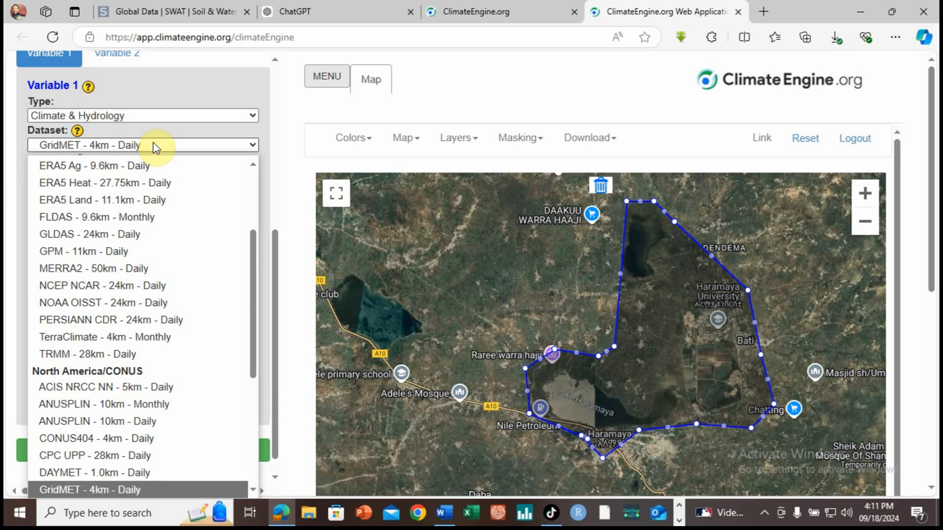
drag(254, 283, 270, 190)
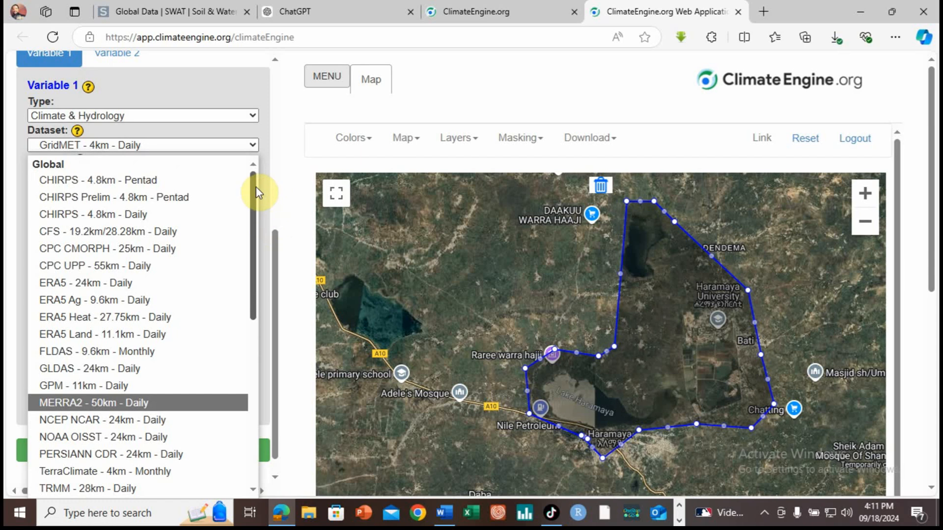
click(176, 264)
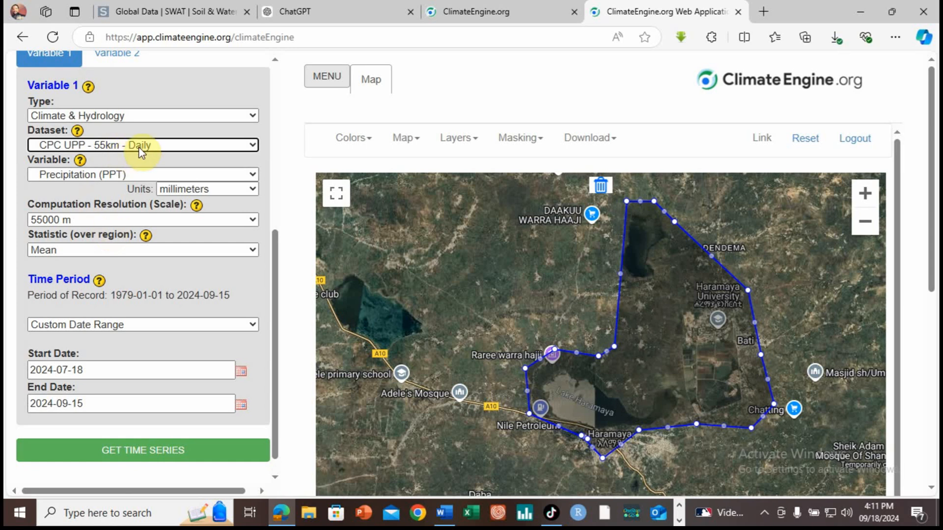
Set Variable 1 to Hargreaves Potential Evapotranspiration, keeping millimeters as units and Mean as the statistic over the region
click(127, 178)
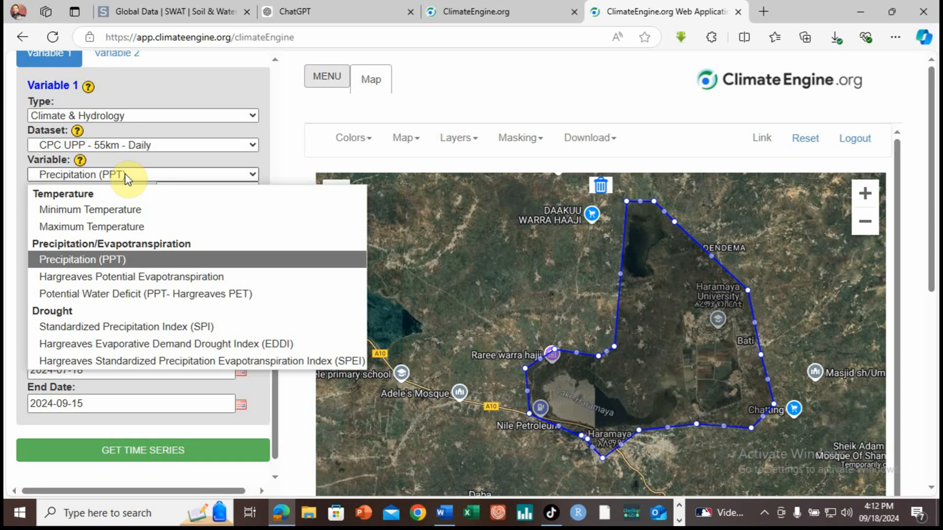
click(156, 277)
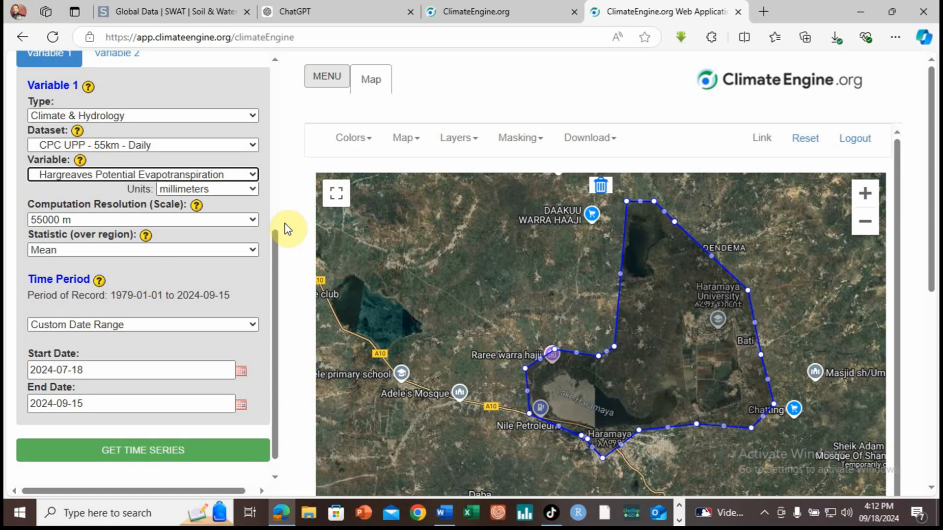
click(199, 189)
click(199, 190)
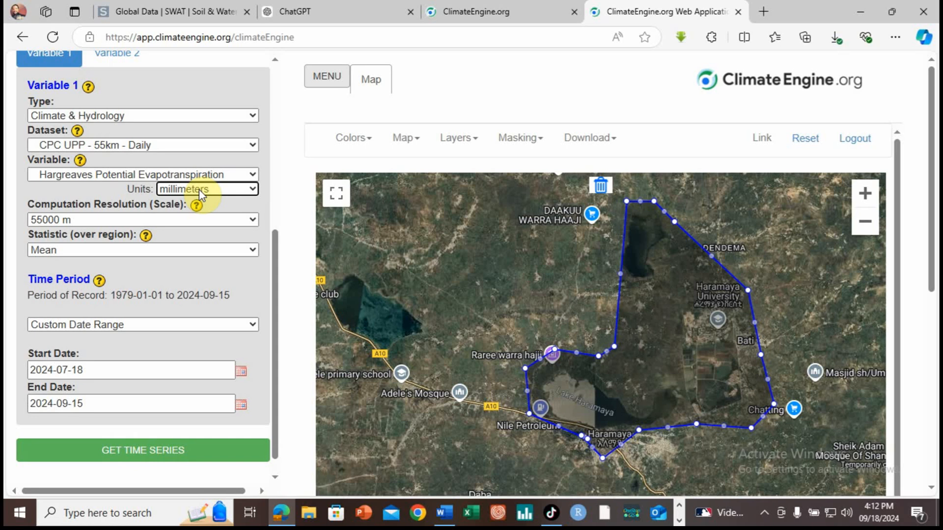
click(67, 251)
click(66, 249)
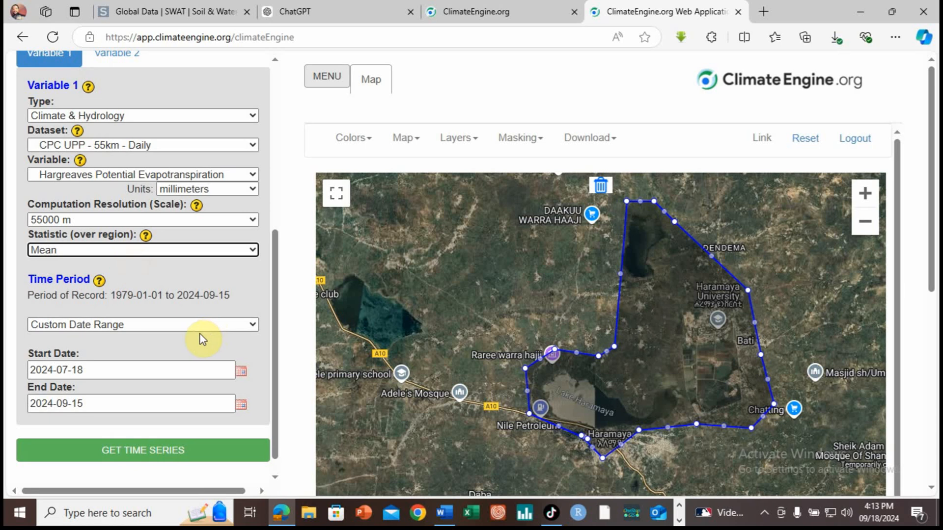
Set the start date of Variable 1's custom date range to 1979-01-01
drag(275, 315, 273, 358)
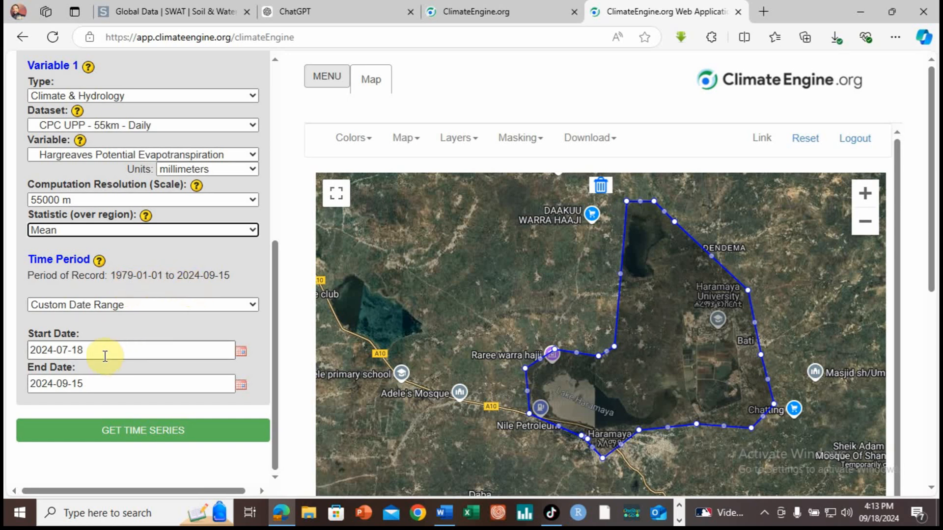
click(241, 354)
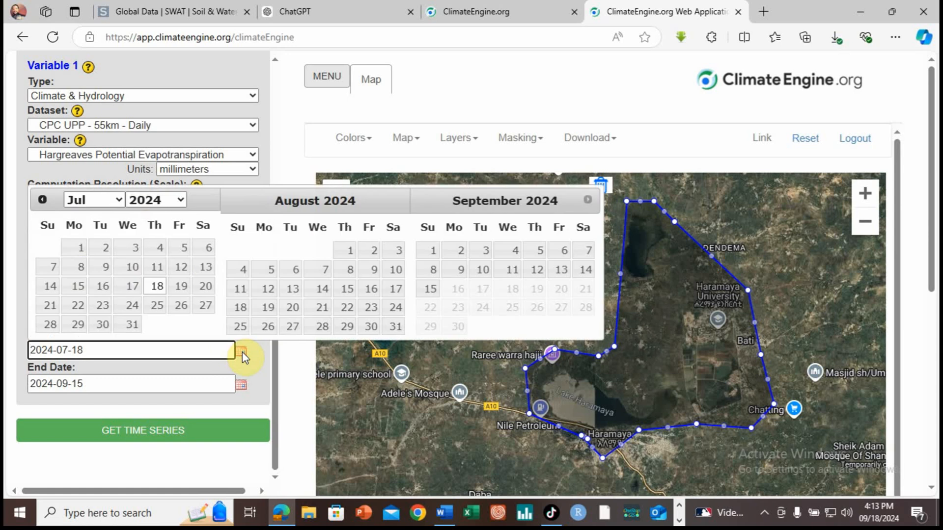
click(96, 201)
click(93, 222)
click(180, 201)
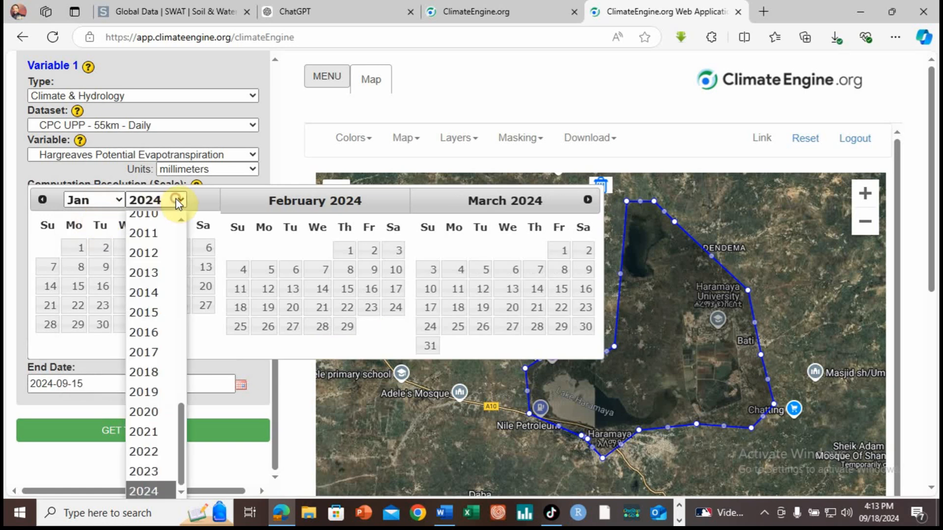
scroll(173, 383, up, 10)
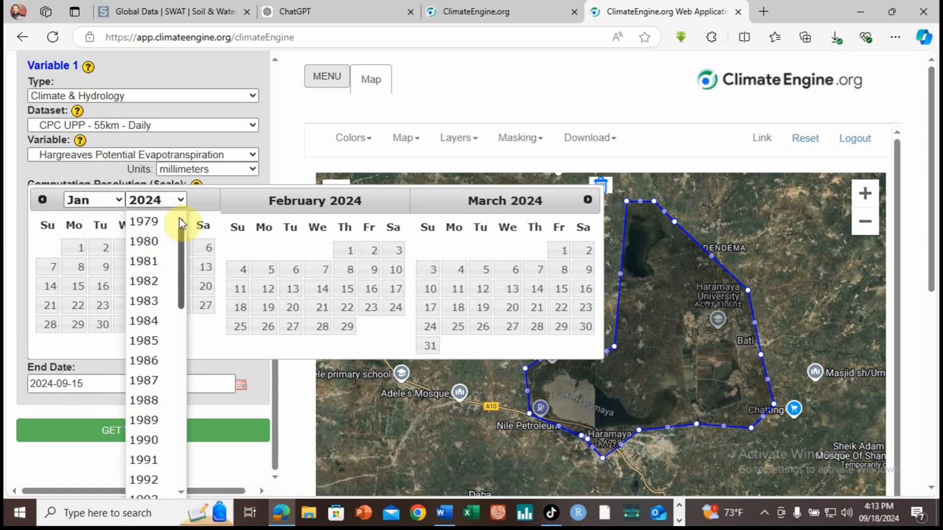
click(165, 222)
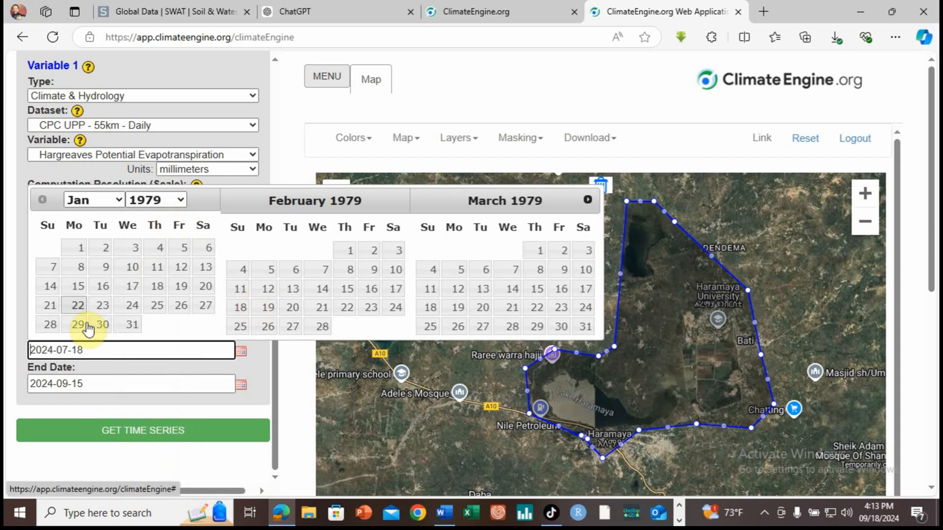
click(80, 251)
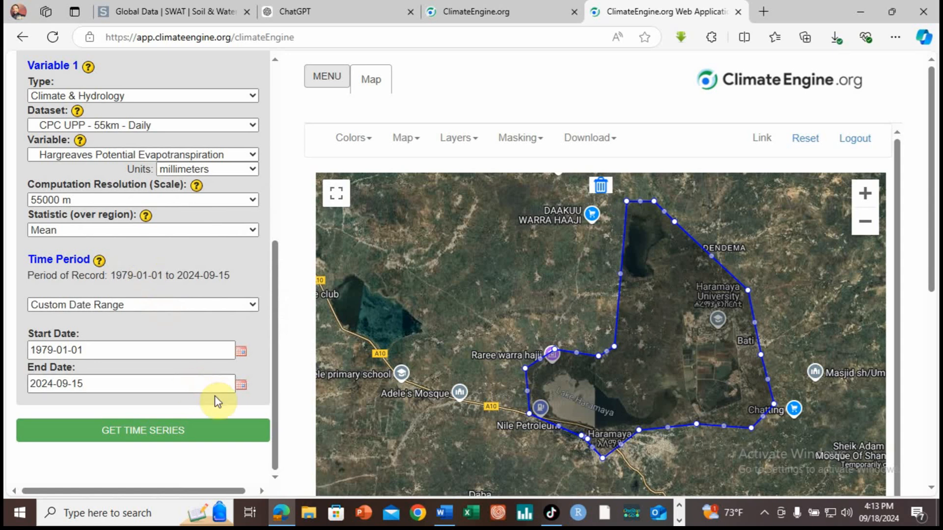
Set the end date of Variable 1's custom date range to 2024-01-01
click(241, 385)
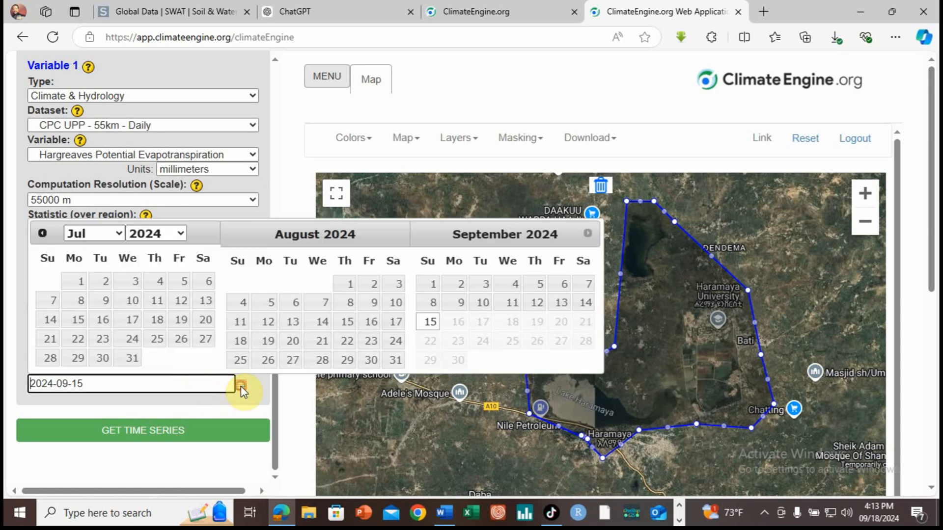
click(118, 233)
click(88, 255)
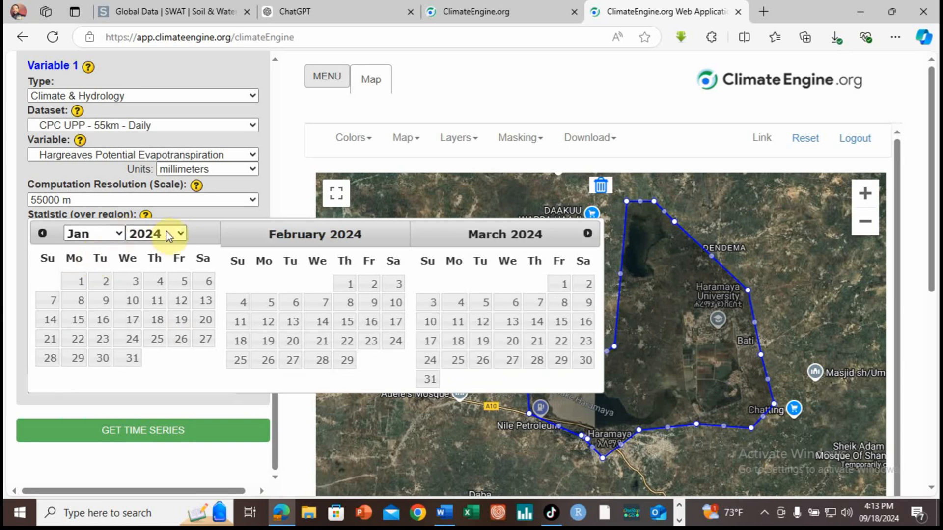
click(169, 234)
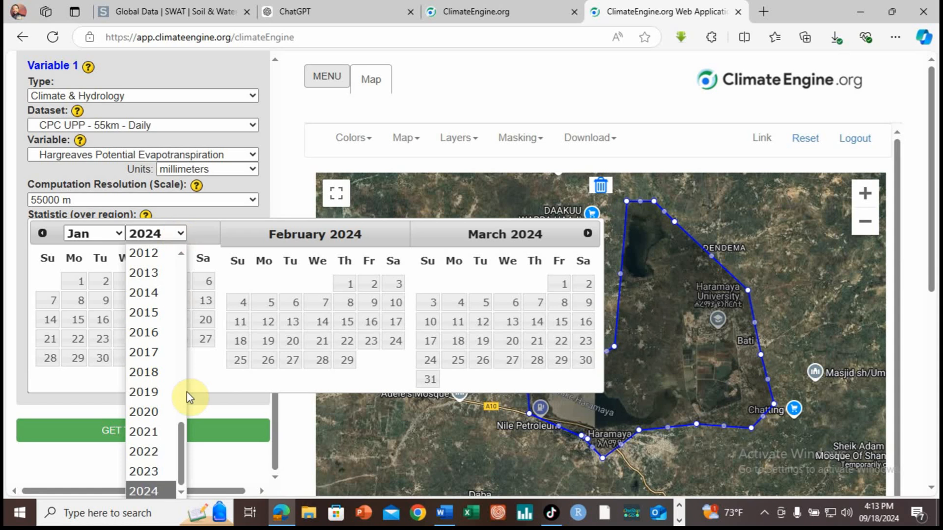
click(157, 491)
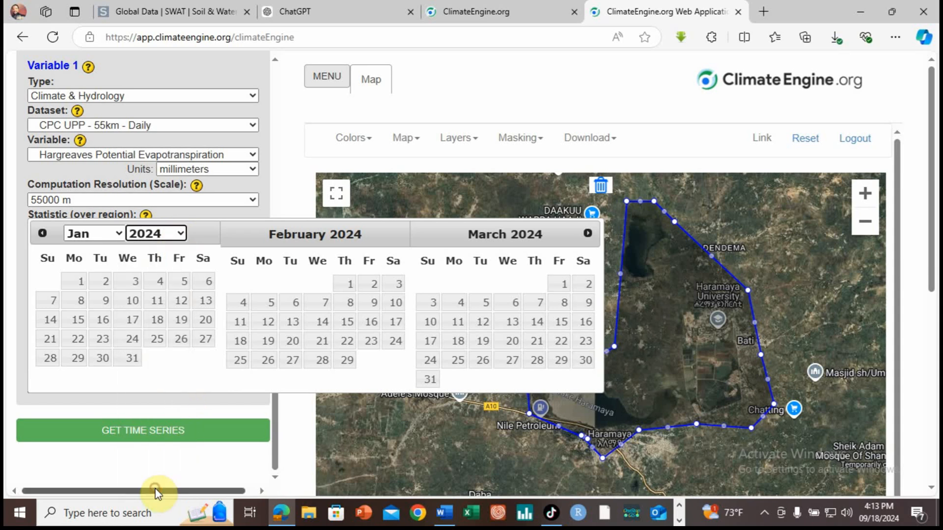
click(84, 283)
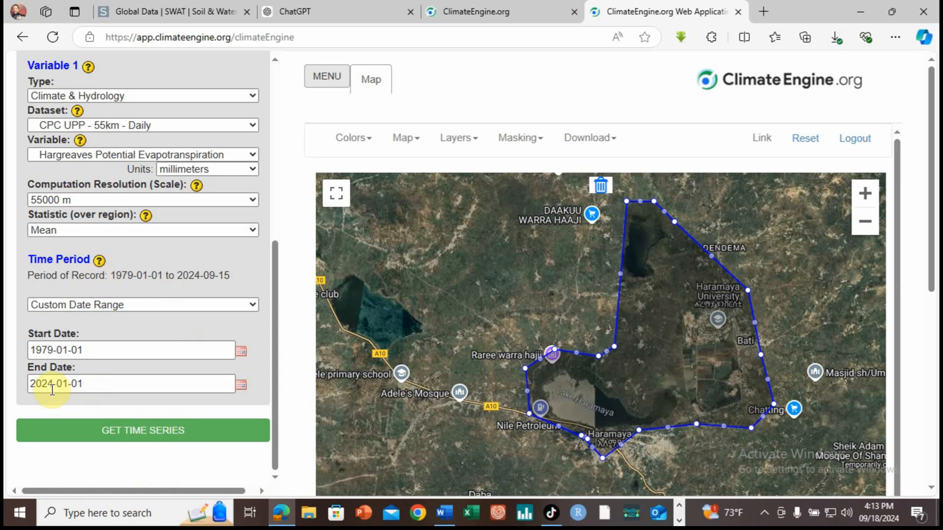
For Variable 2, set the type to Remote Sensing and keep the Landsat 5/7/8/9 SR - 30m dataset
drag(275, 412, 275, 253)
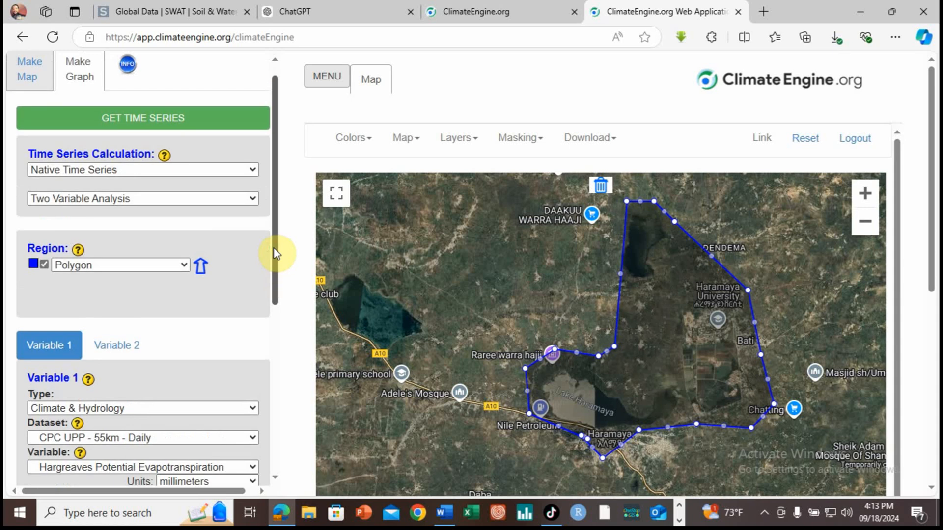
click(130, 346)
drag(274, 280, 295, 411)
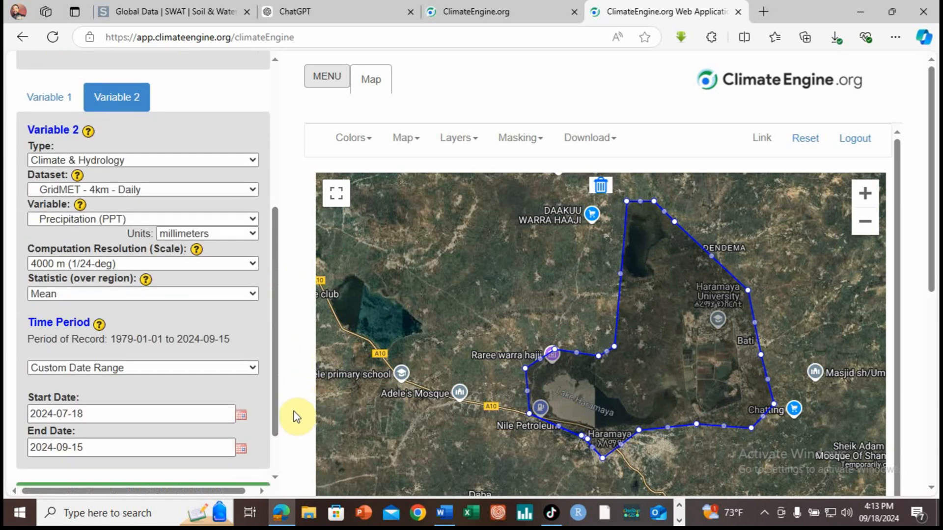
click(142, 163)
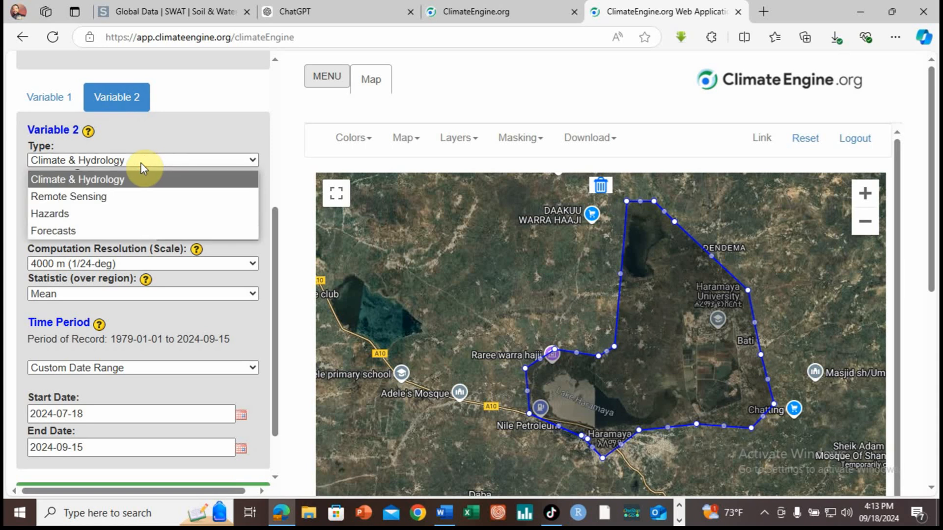
click(117, 194)
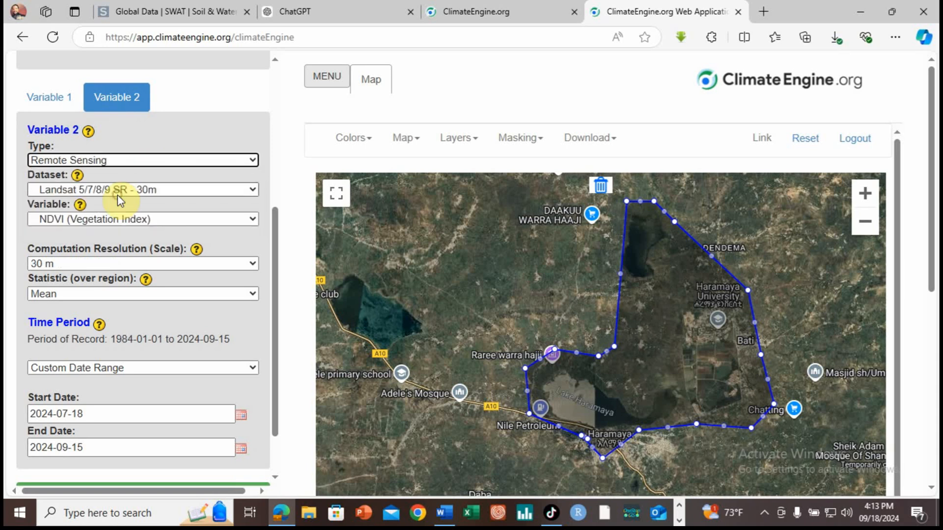
click(155, 191)
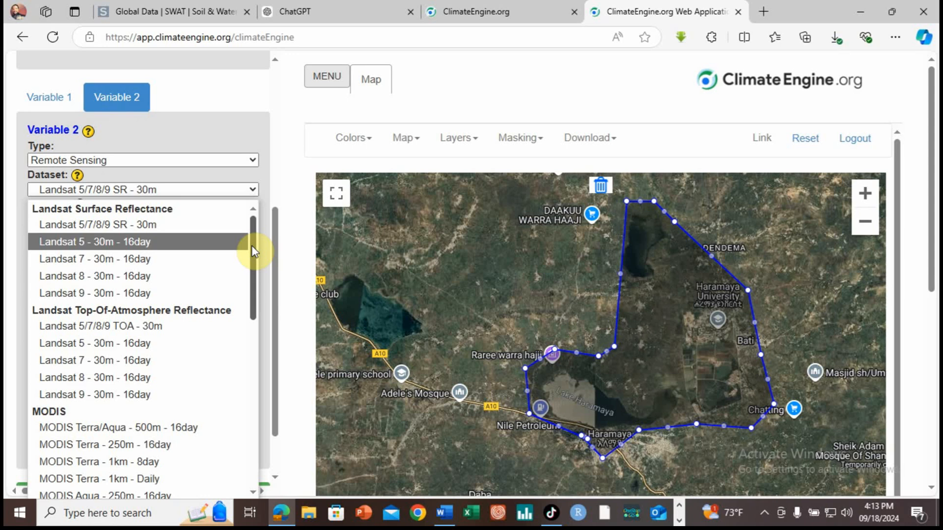
drag(253, 248, 260, 295)
click(207, 191)
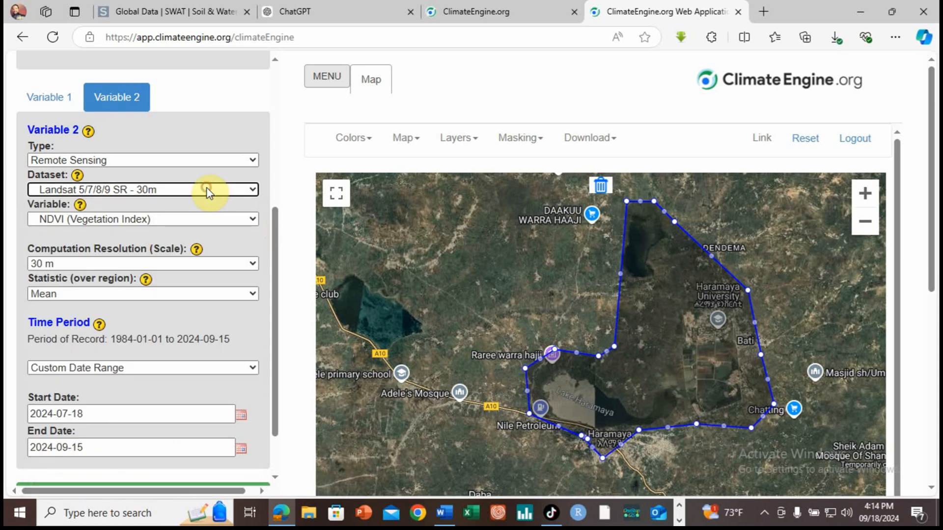
Keep NDVI (Vegetation Index) as Variable 2's variable and 30 m as its computation resolution
click(66, 221)
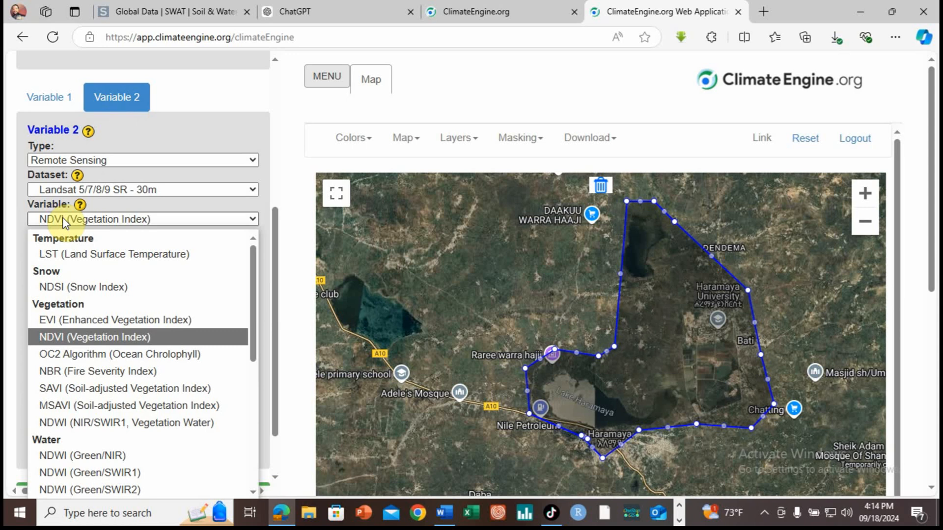
drag(252, 358, 269, 299)
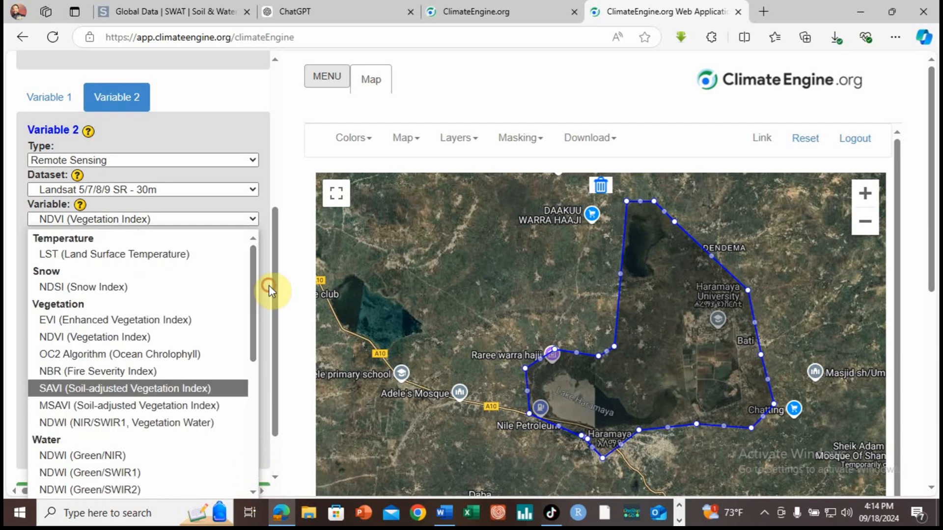
click(124, 219)
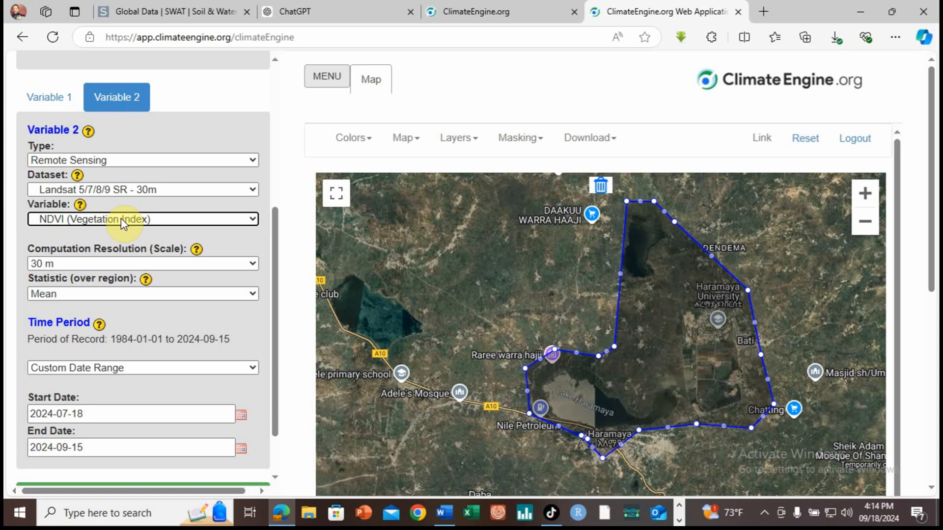
click(60, 264)
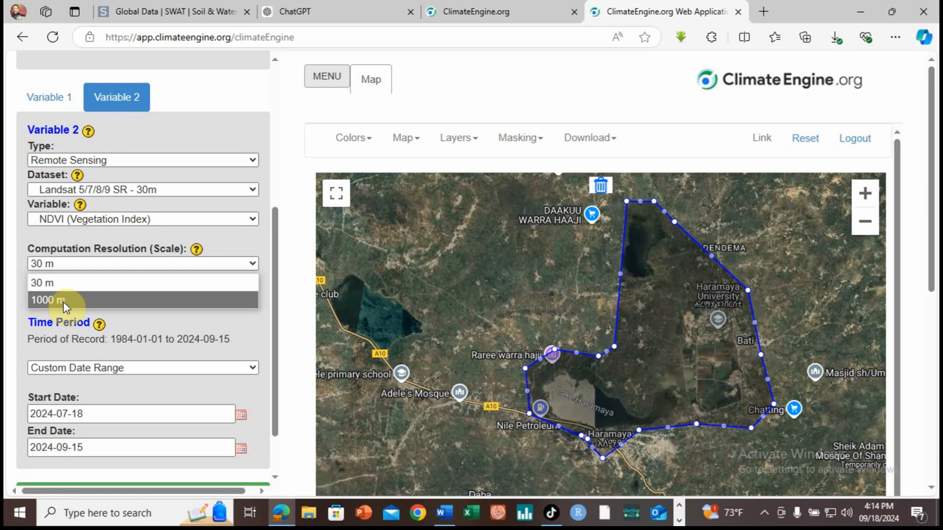
click(50, 266)
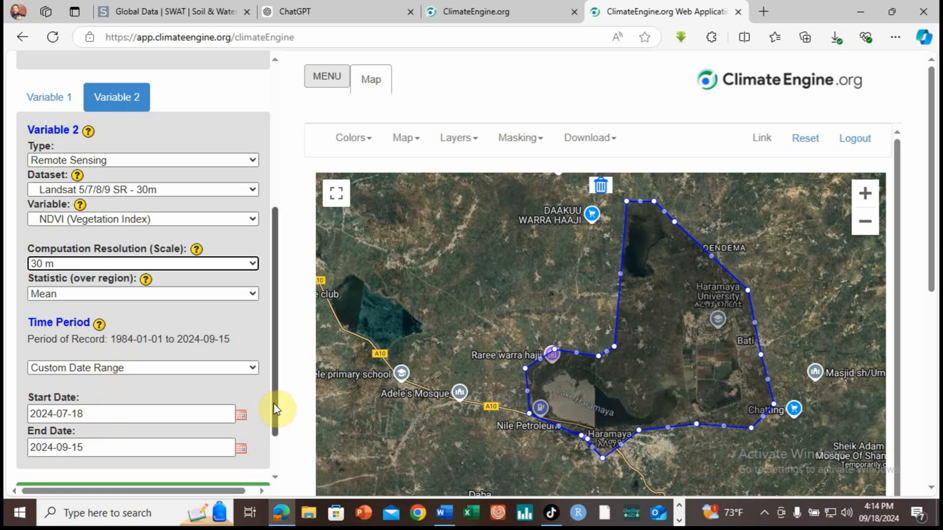
drag(274, 408, 276, 456)
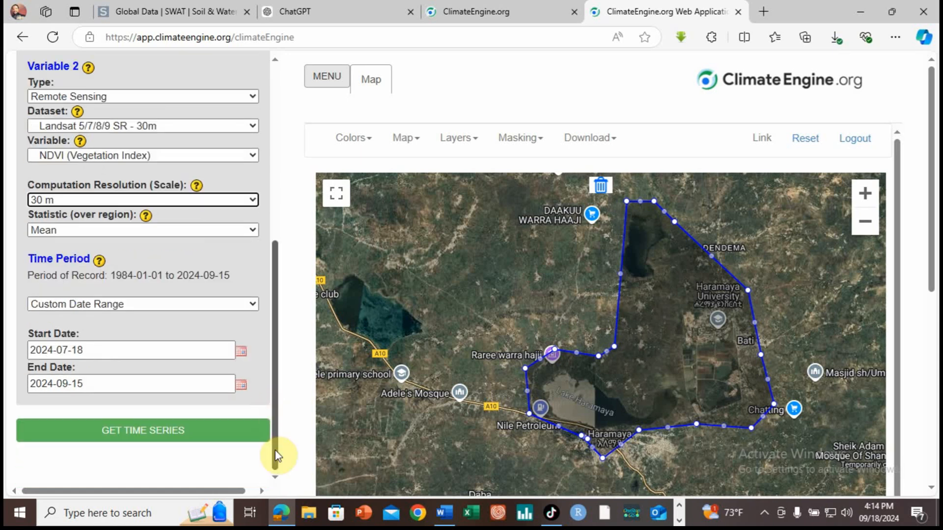
Set the start date of Variable 2's custom date range to 1984-01-01
click(241, 353)
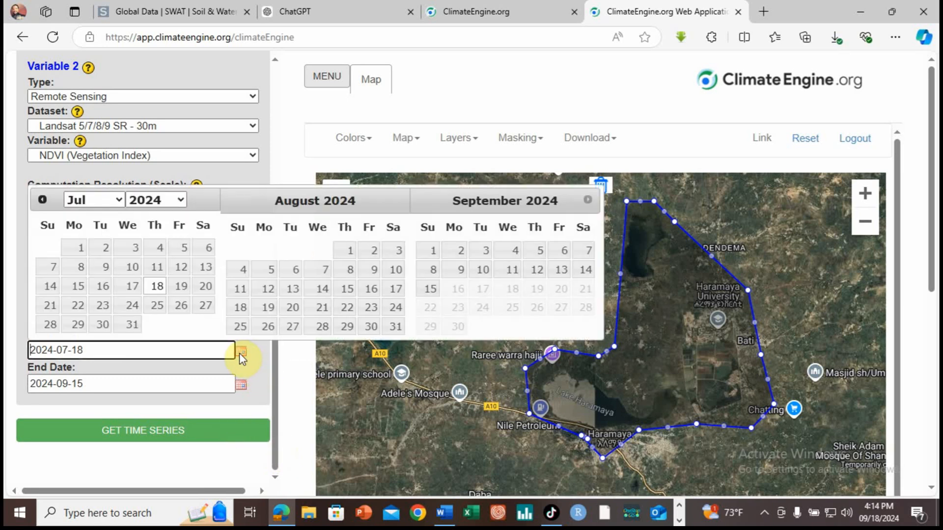
click(118, 200)
click(79, 219)
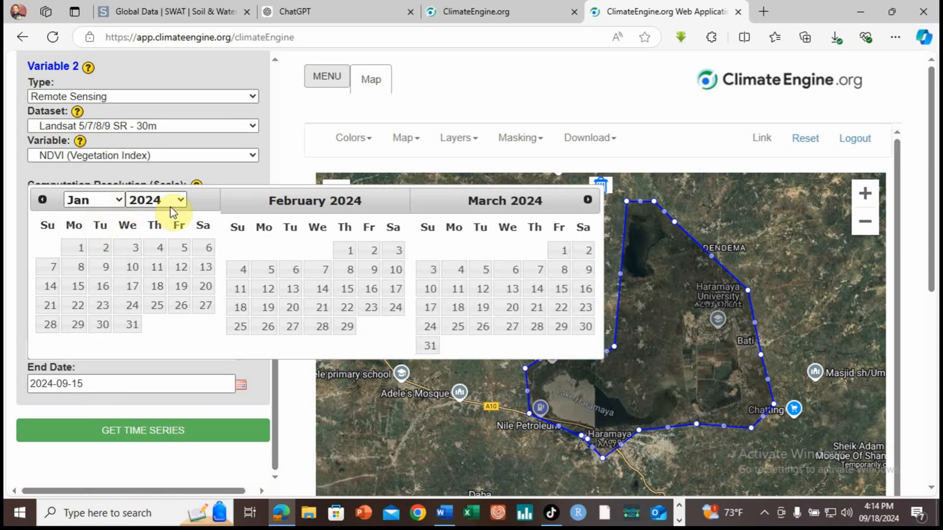
click(175, 201)
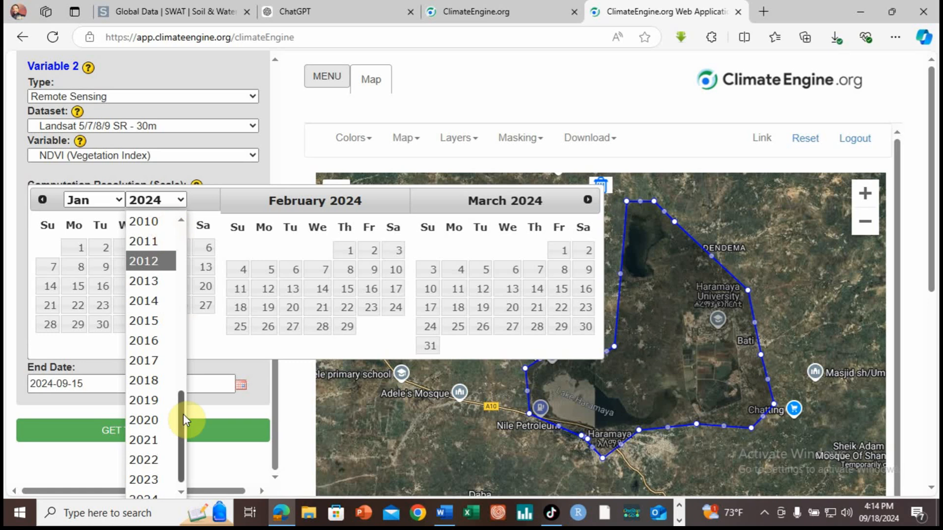
scroll(180, 416, up, 1)
drag(179, 416, 186, 235)
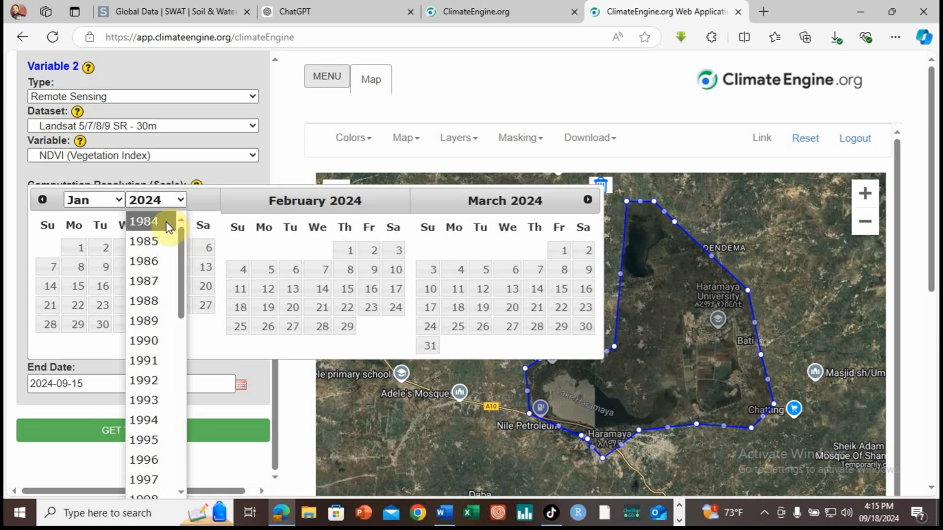
click(168, 221)
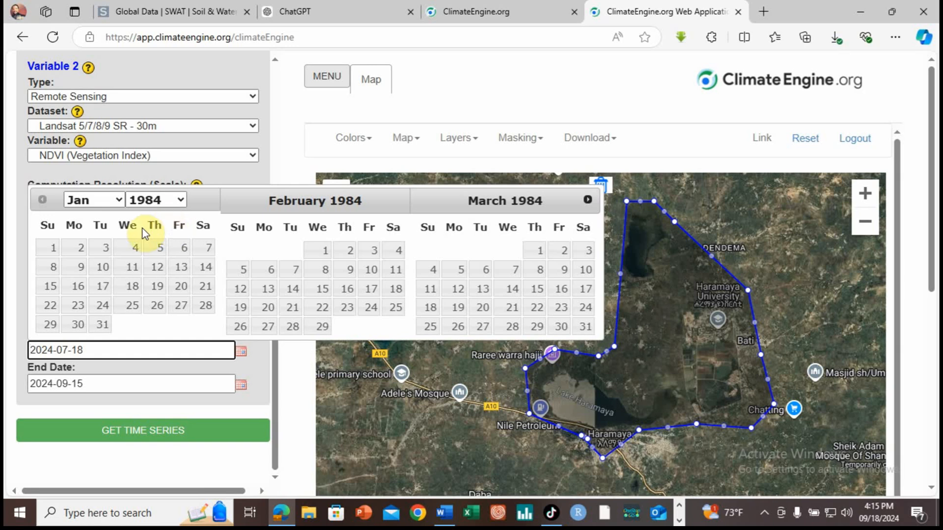
click(54, 247)
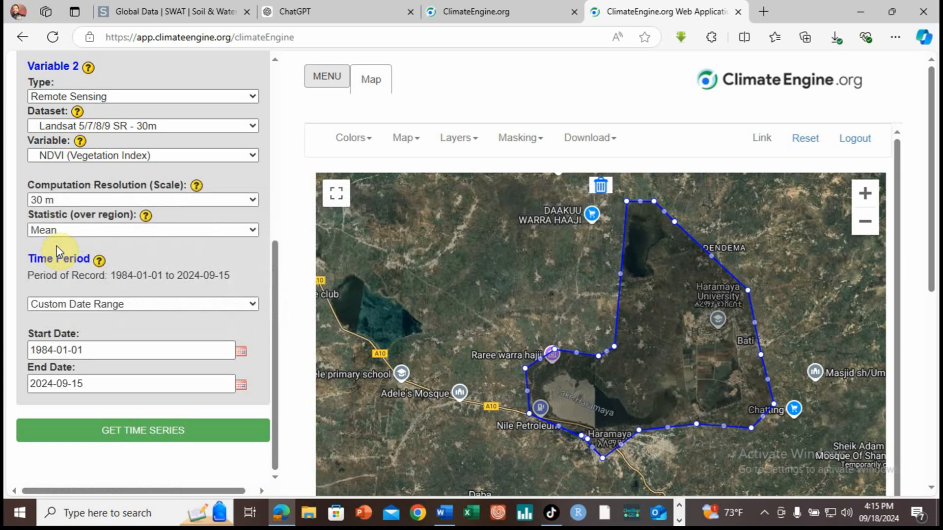
Set the end date of Variable 2's custom date range to 2024-01-01 and generate the two-variable time series
click(241, 384)
click(116, 234)
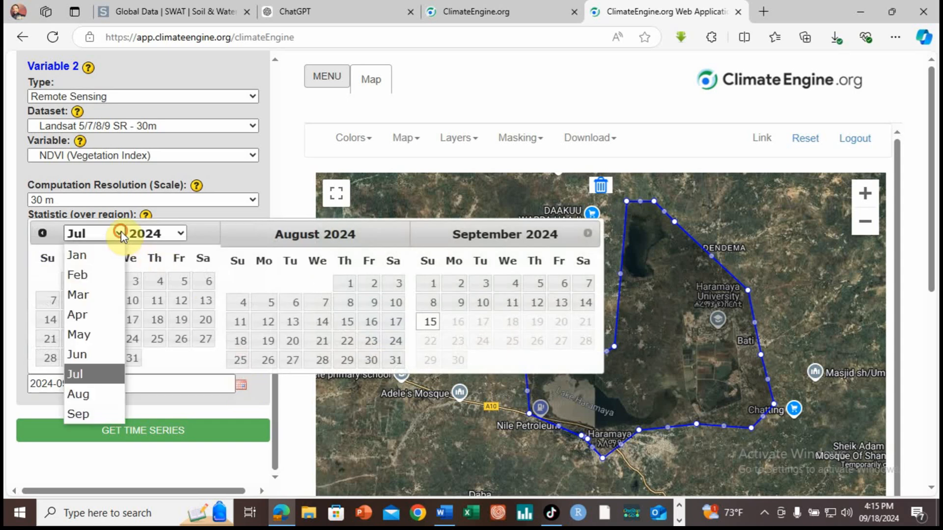
click(93, 252)
click(83, 282)
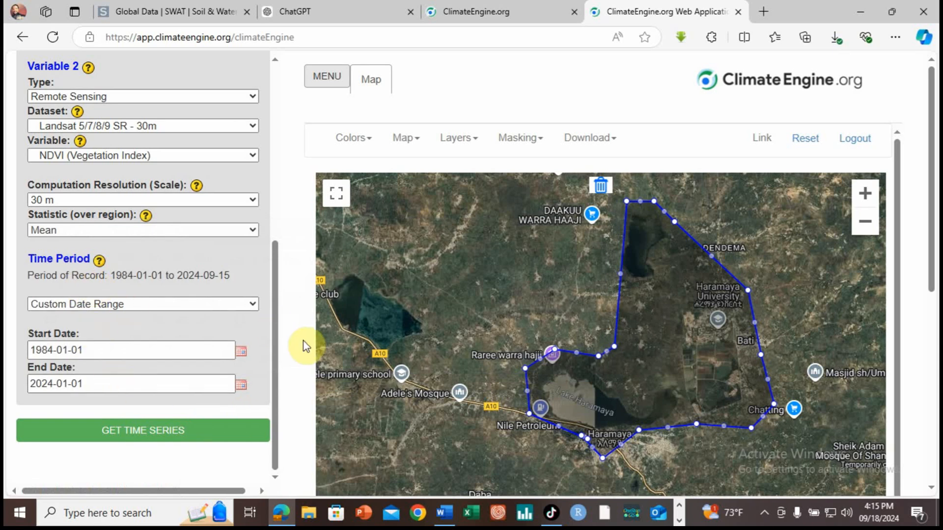
click(144, 434)
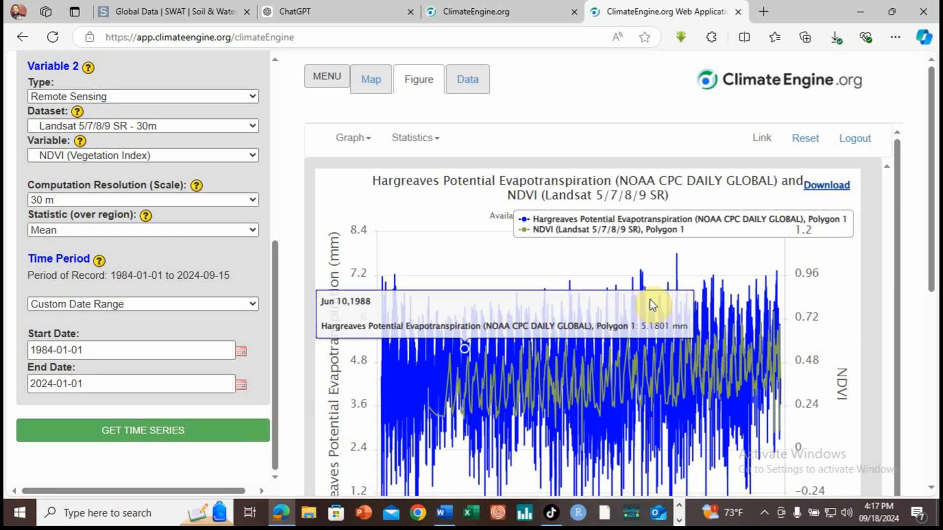
Download the evapotranspiration and NDVI graph data as CSV and open the newly downloaded file in Excel
drag(896, 273, 891, 326)
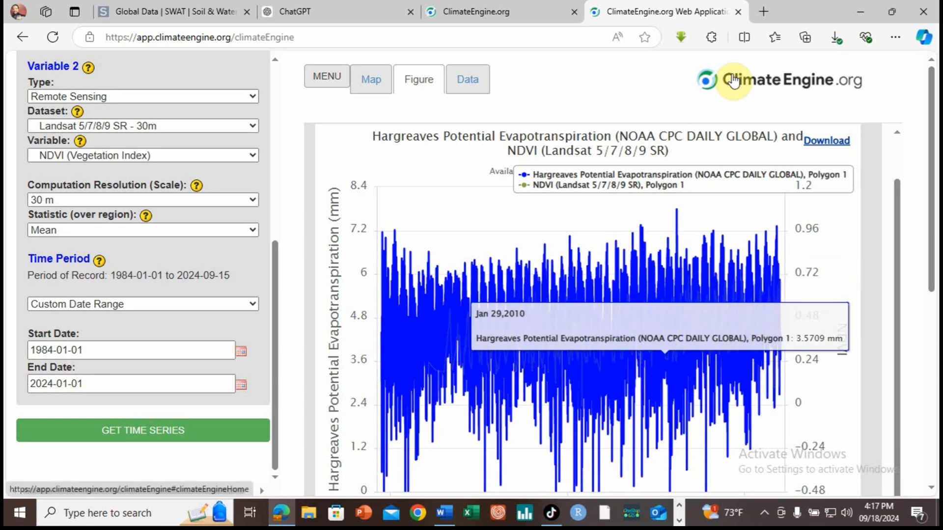
drag(932, 224, 929, 297)
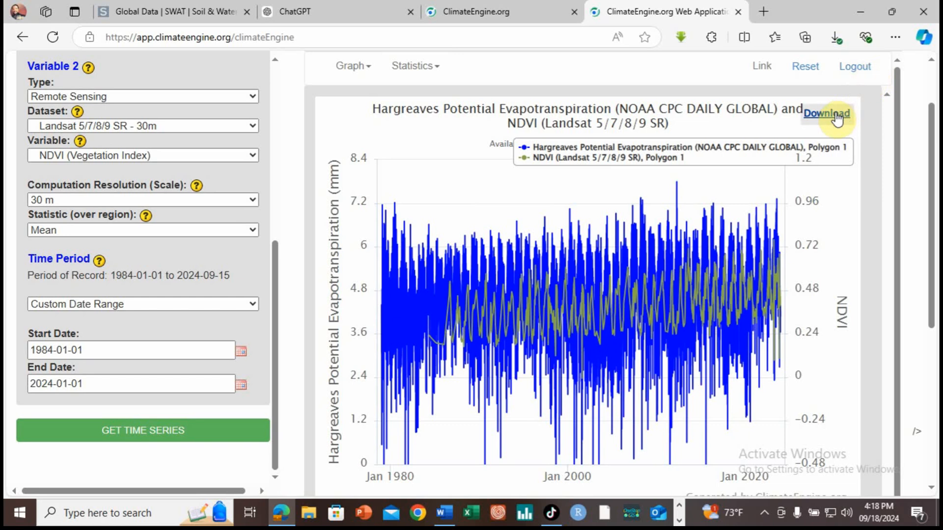
click(837, 117)
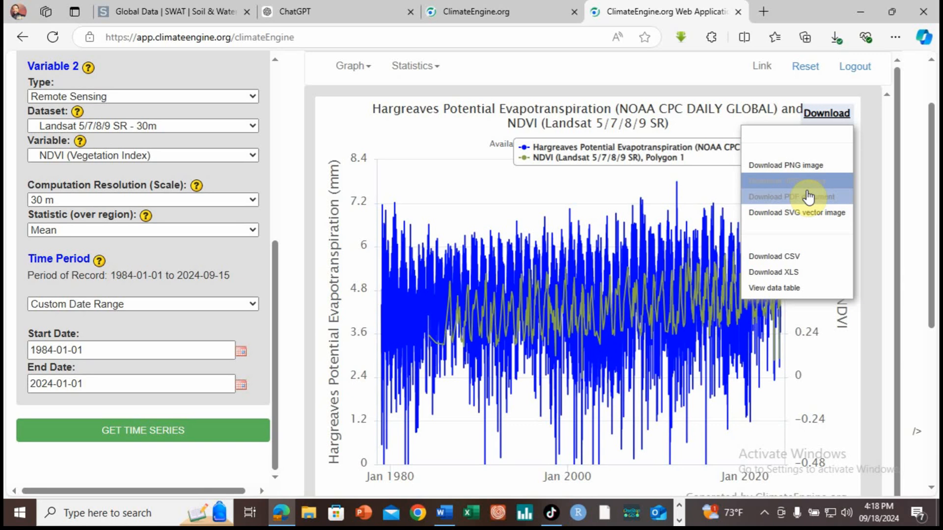
click(796, 257)
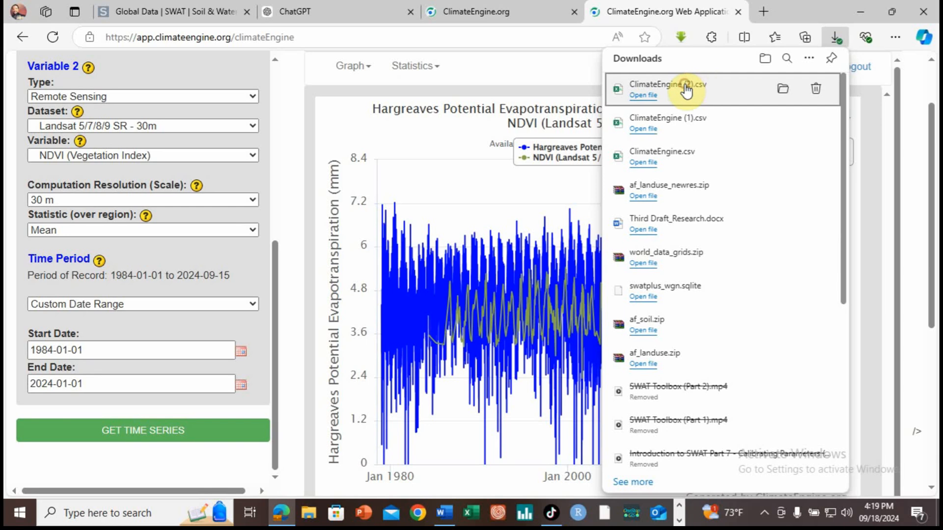
click(686, 90)
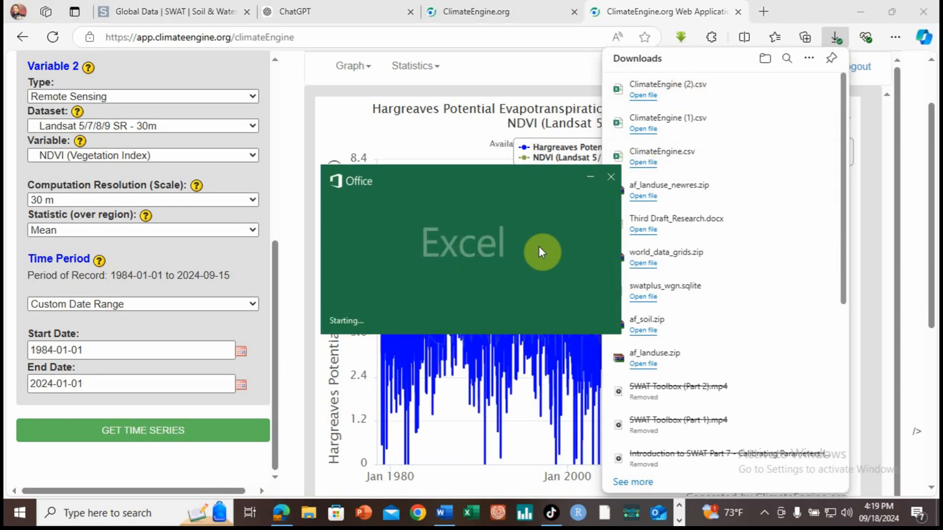